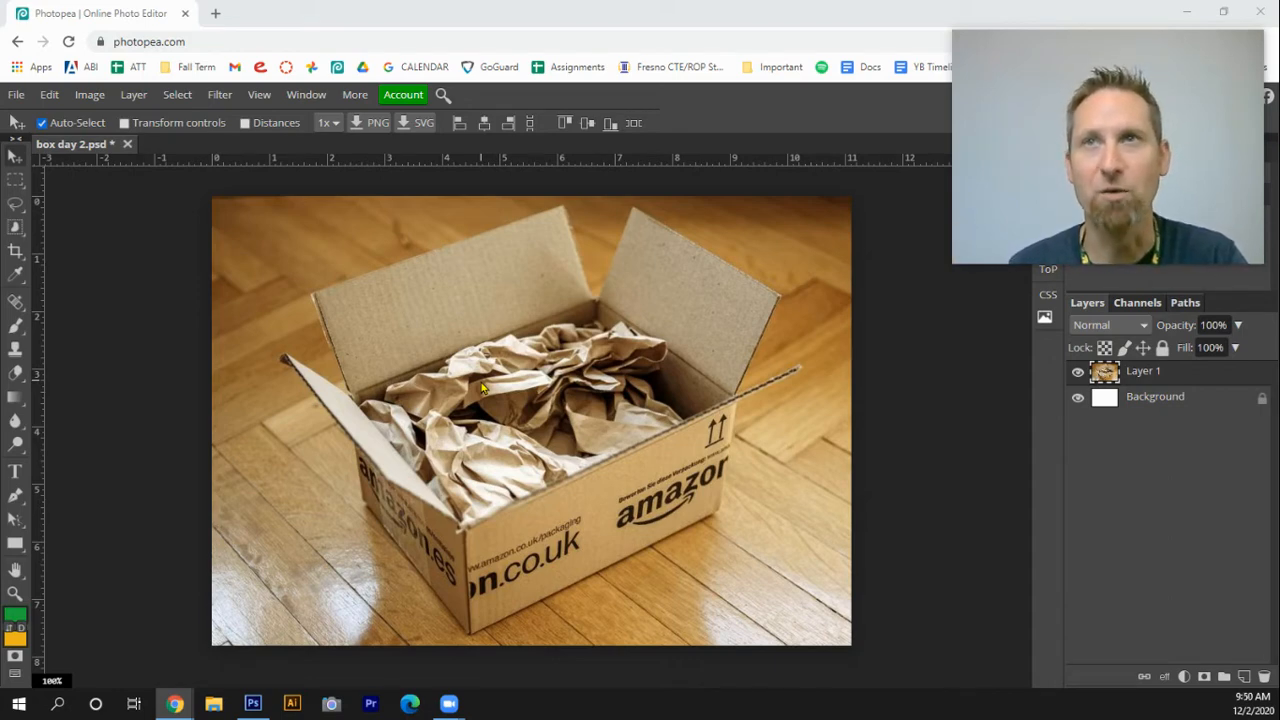
Open the lump of coal.psd image from the desktop as a new document
click(17, 95)
click(70, 145)
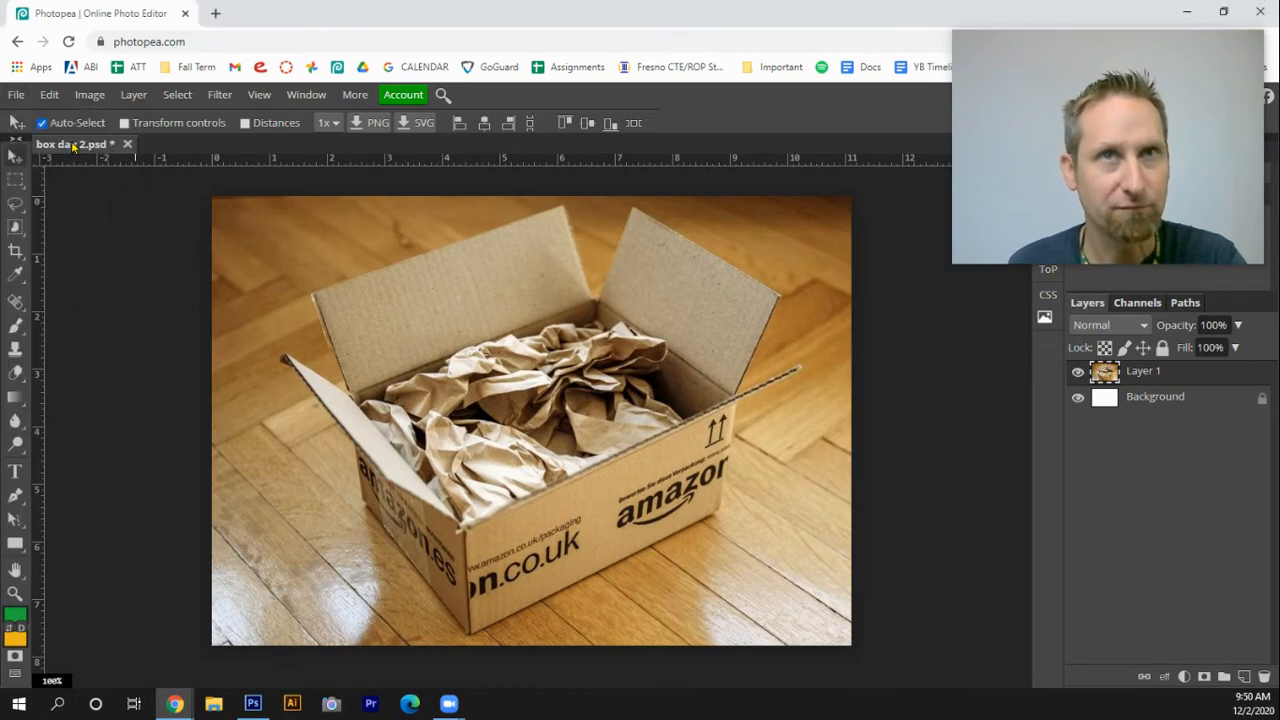
scroll(480, 240, down, 2)
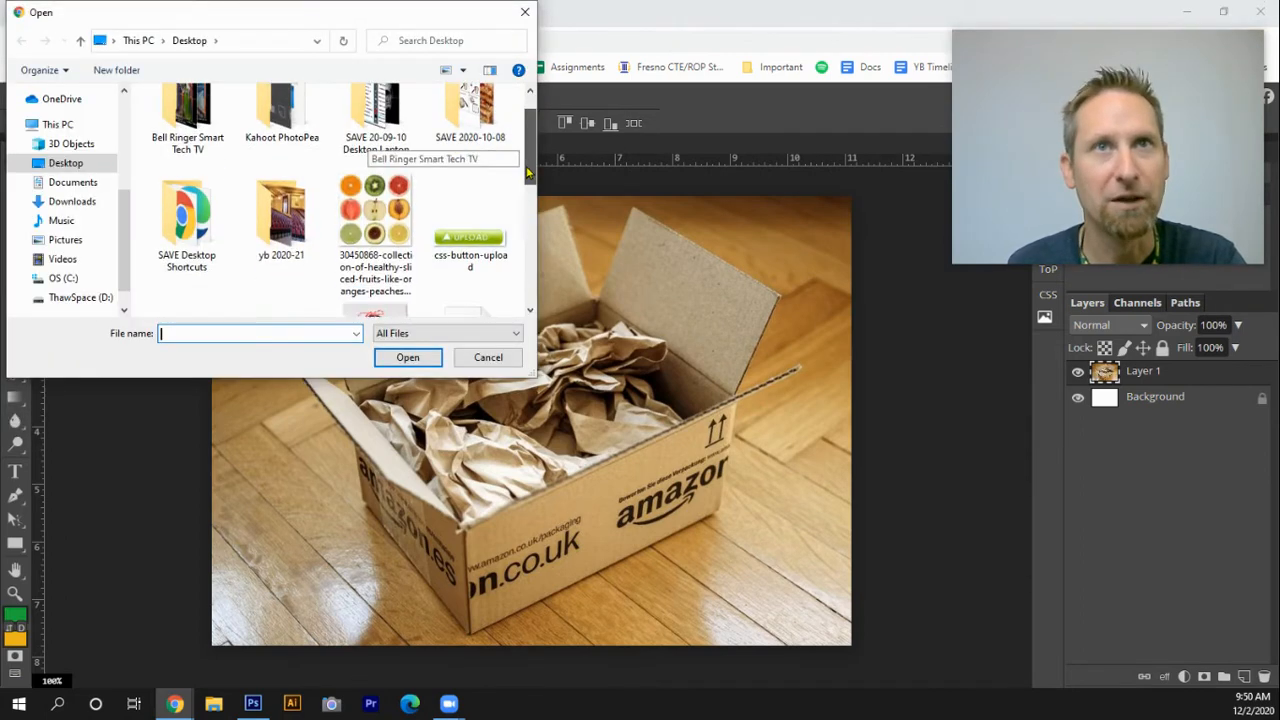
double_click(375, 200)
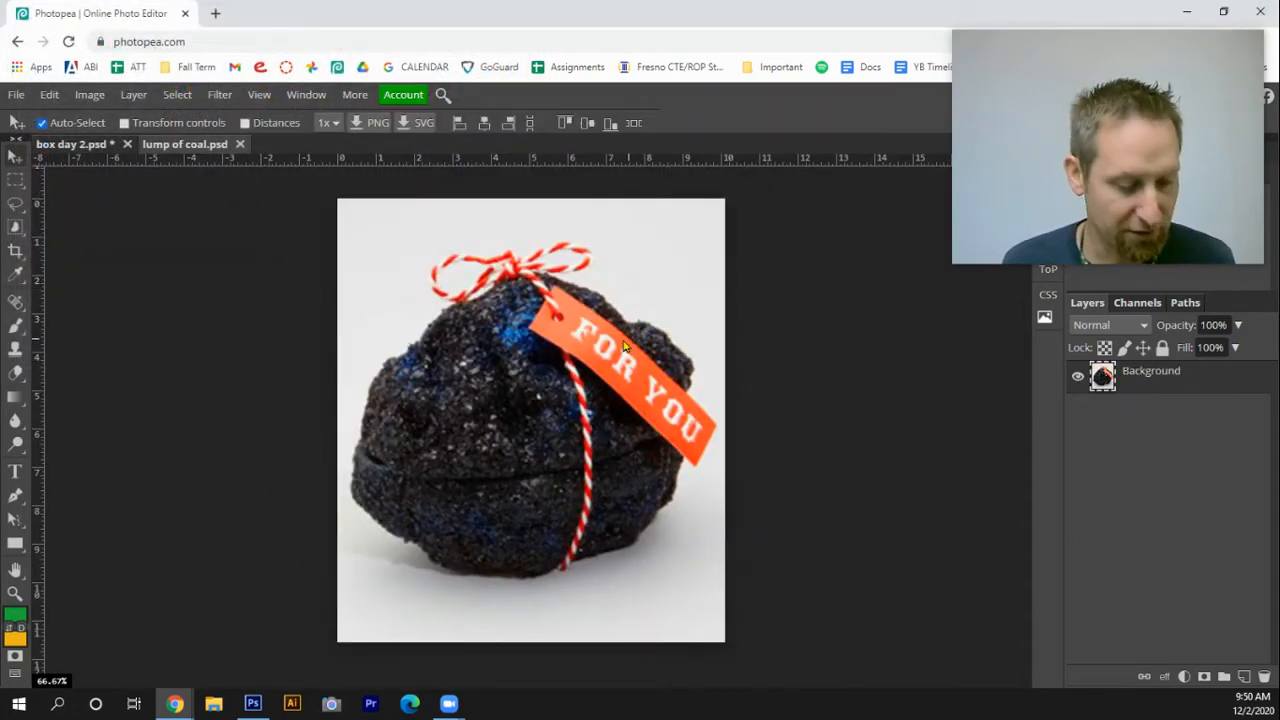
key(w)
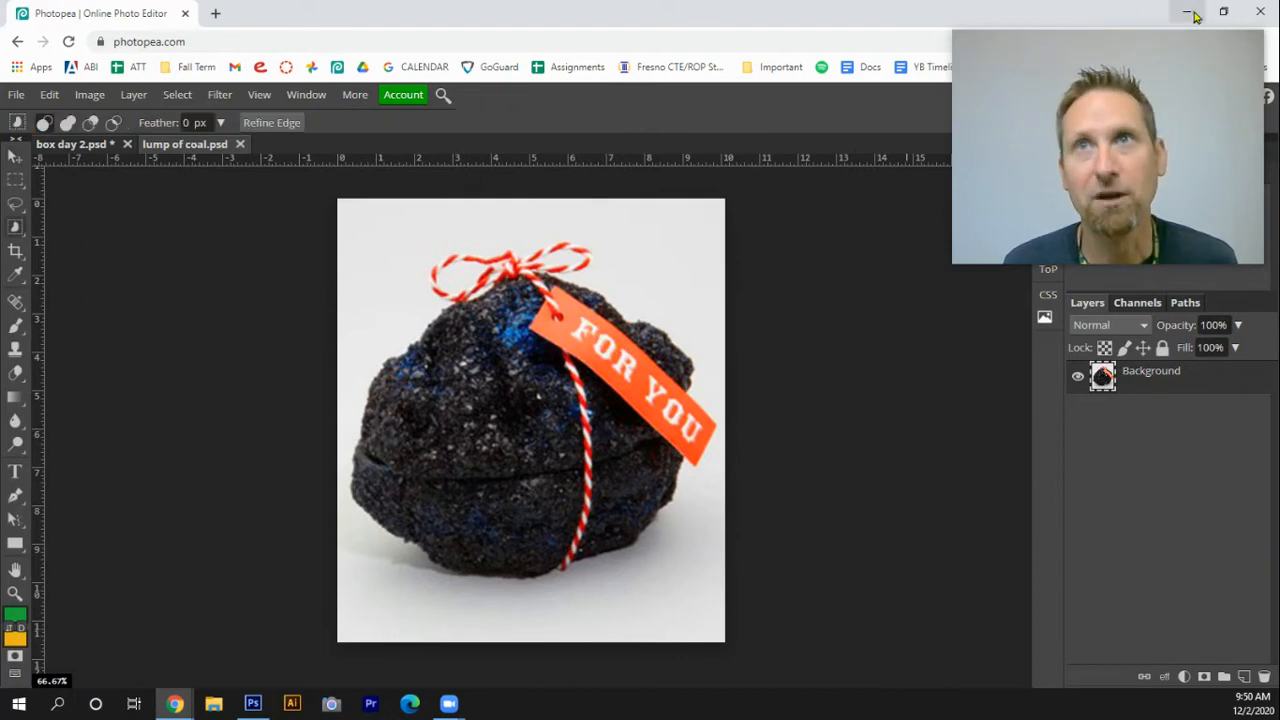
drag(605, 22, 497, 66)
click(860, 37)
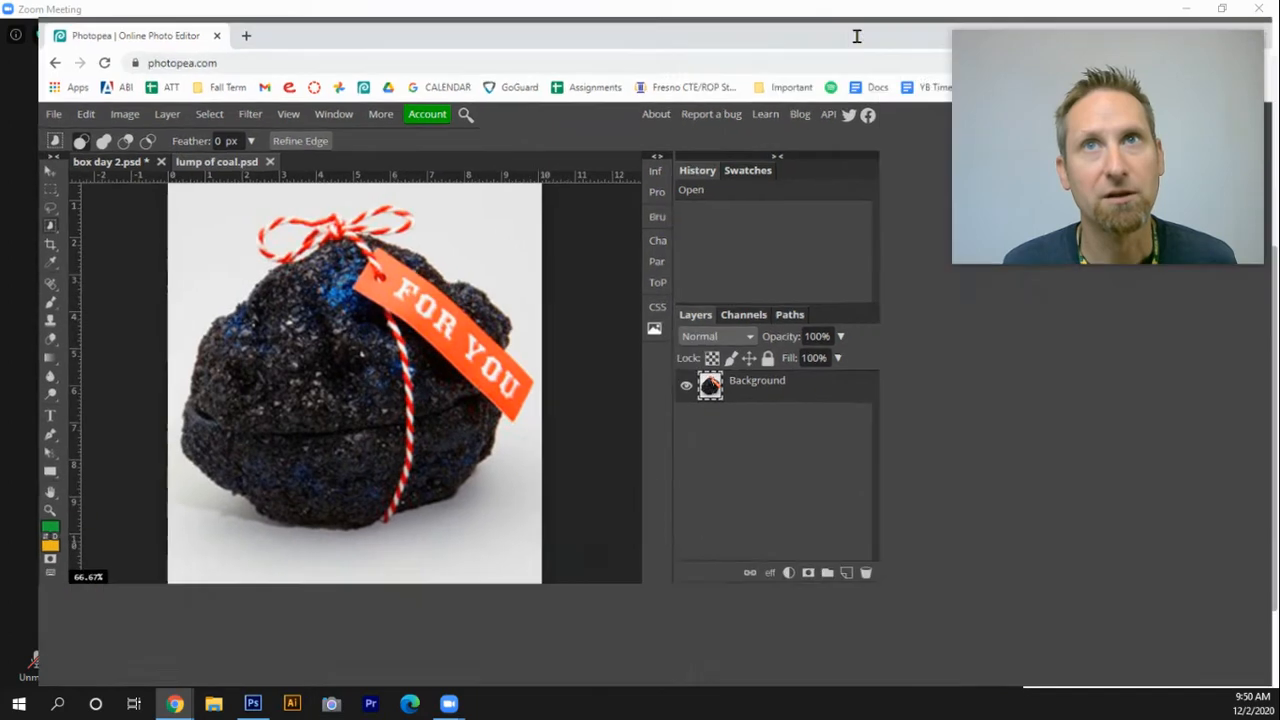
click(395, 298)
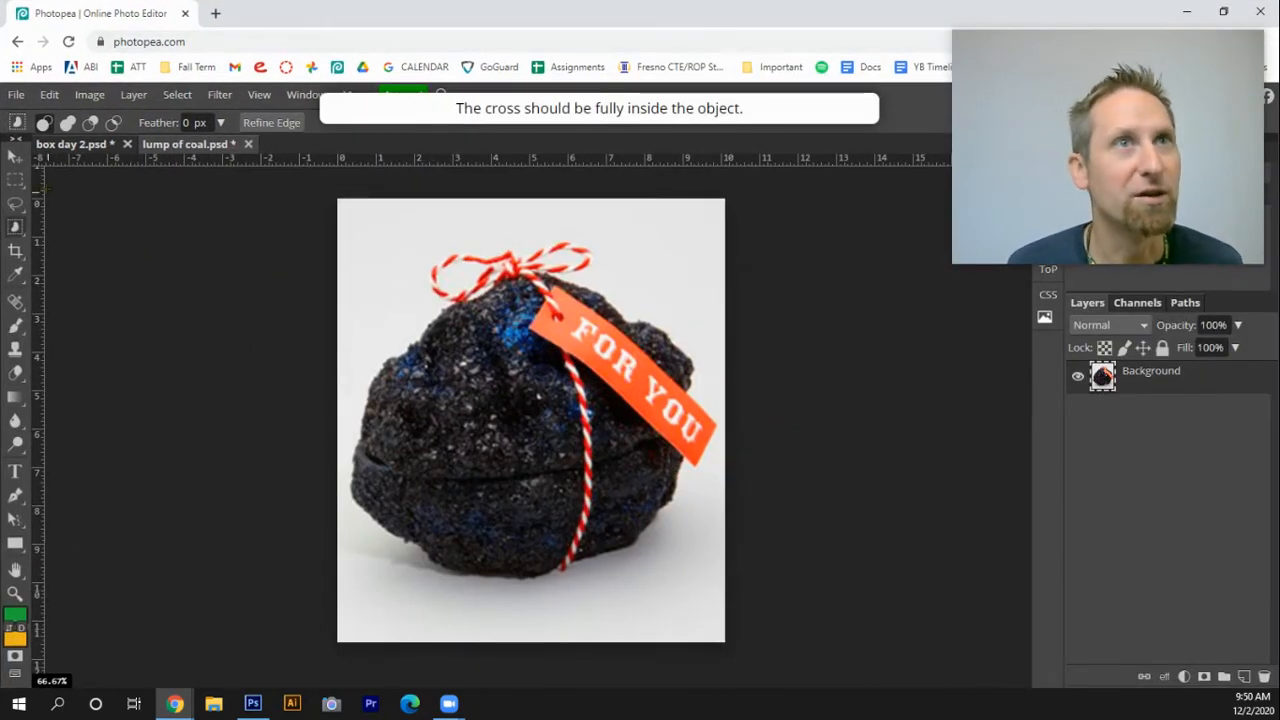
Select the white background around the coal with the Magic Wand and delete it
click(18, 228)
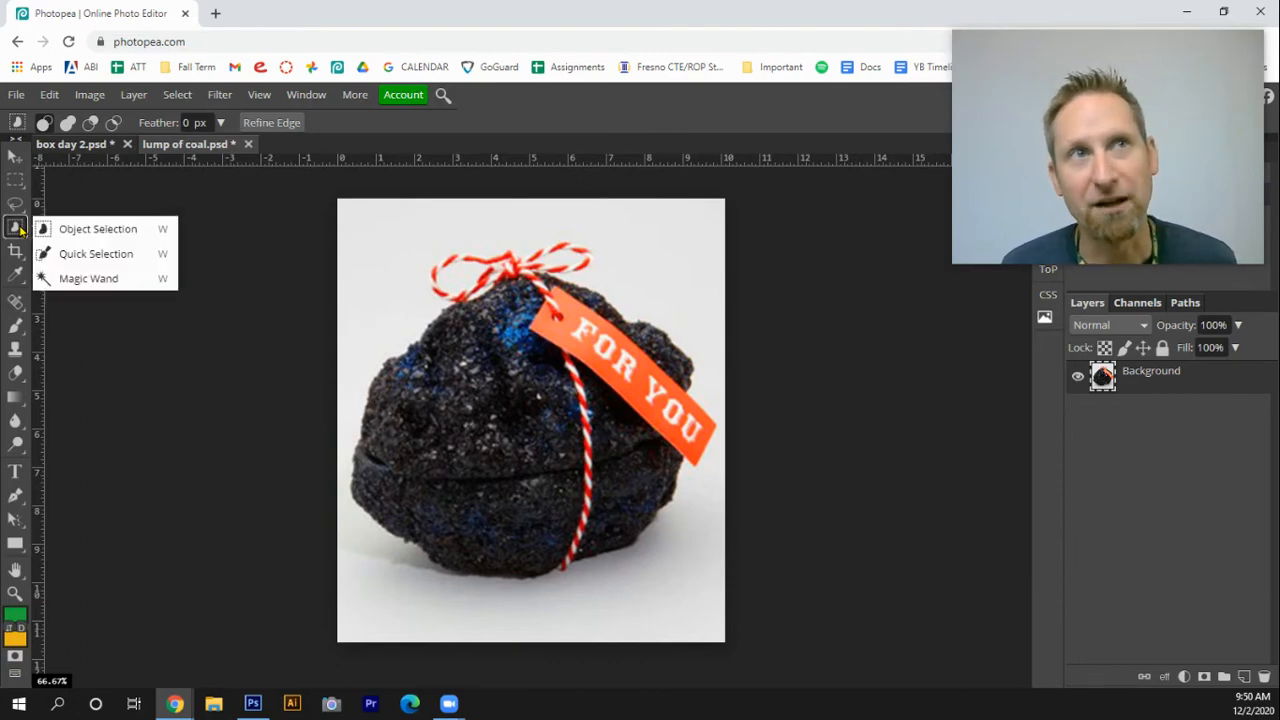
click(105, 279)
click(389, 254)
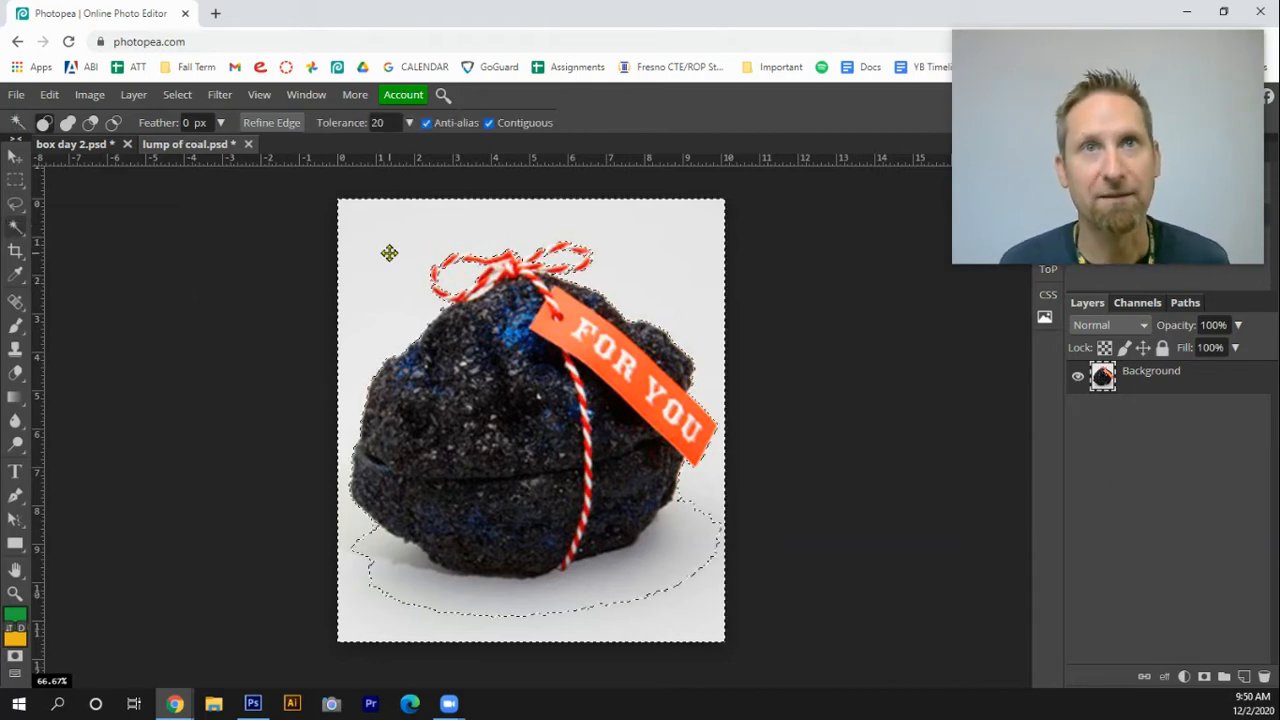
key(Delete)
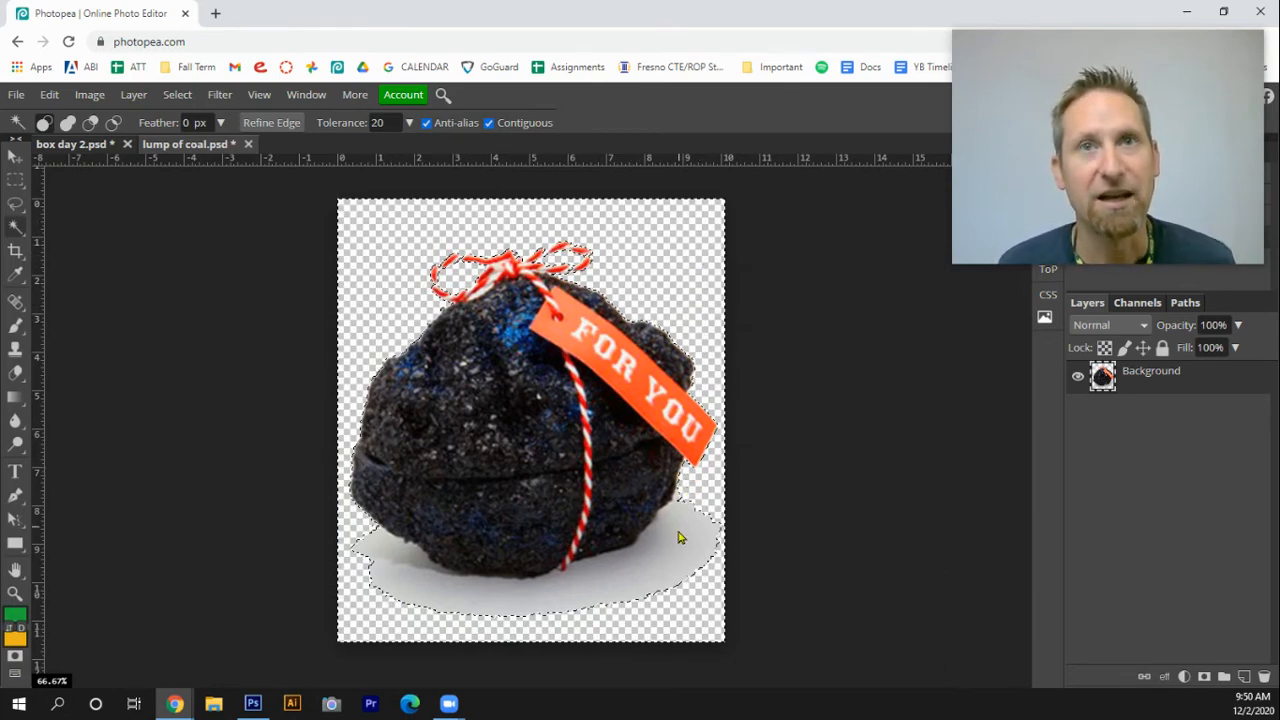
Select and delete the remaining grey shadow areas beneath the coal
click(663, 565)
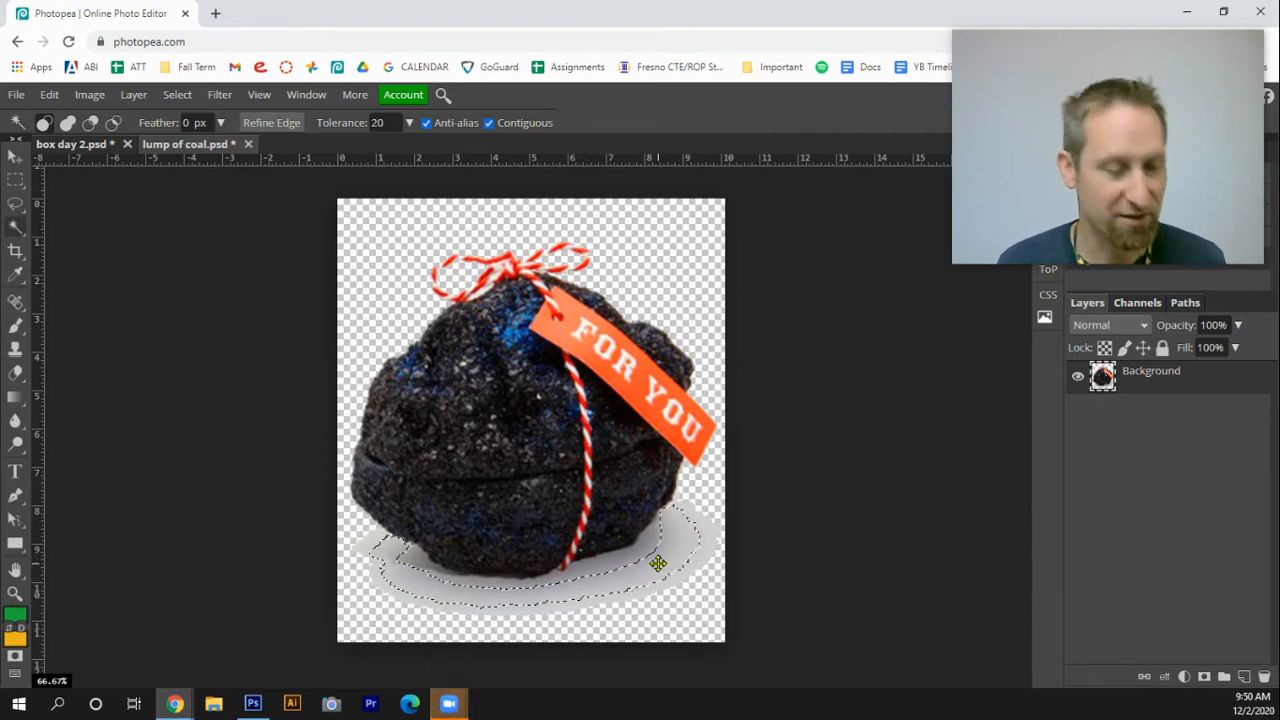
key(Delete)
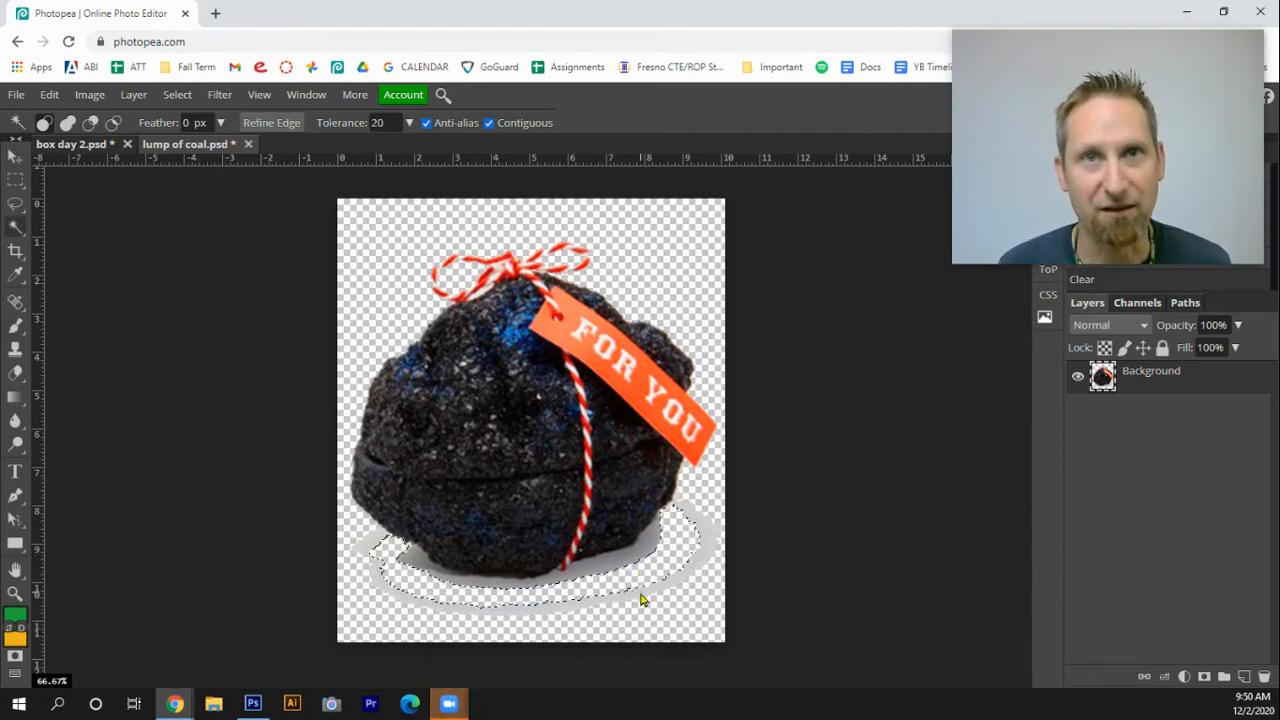
click(634, 559)
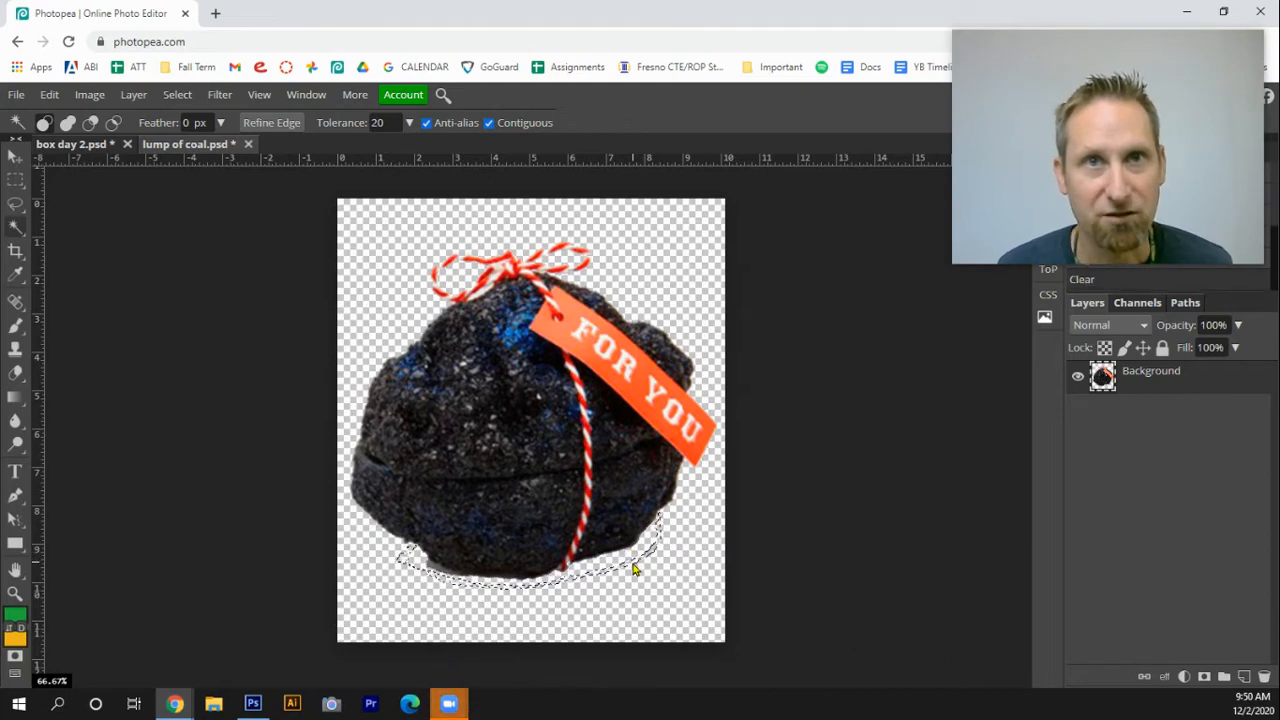
click(436, 571)
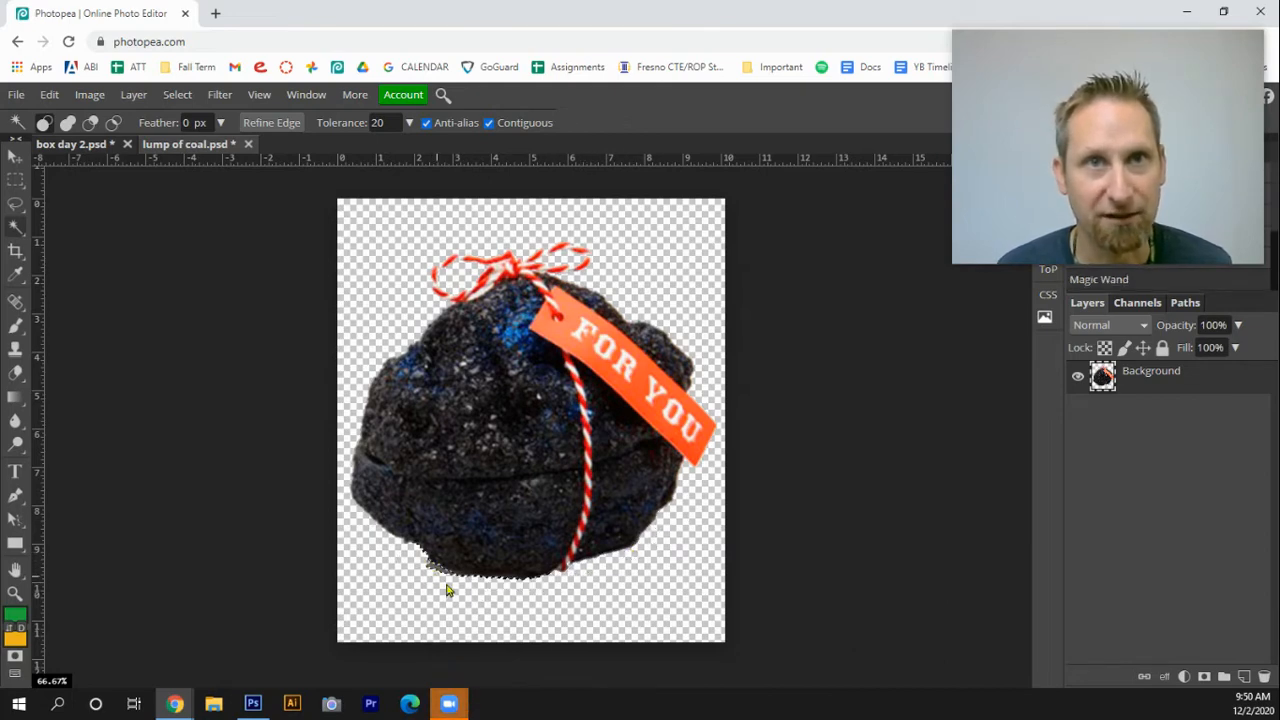
key(Delete)
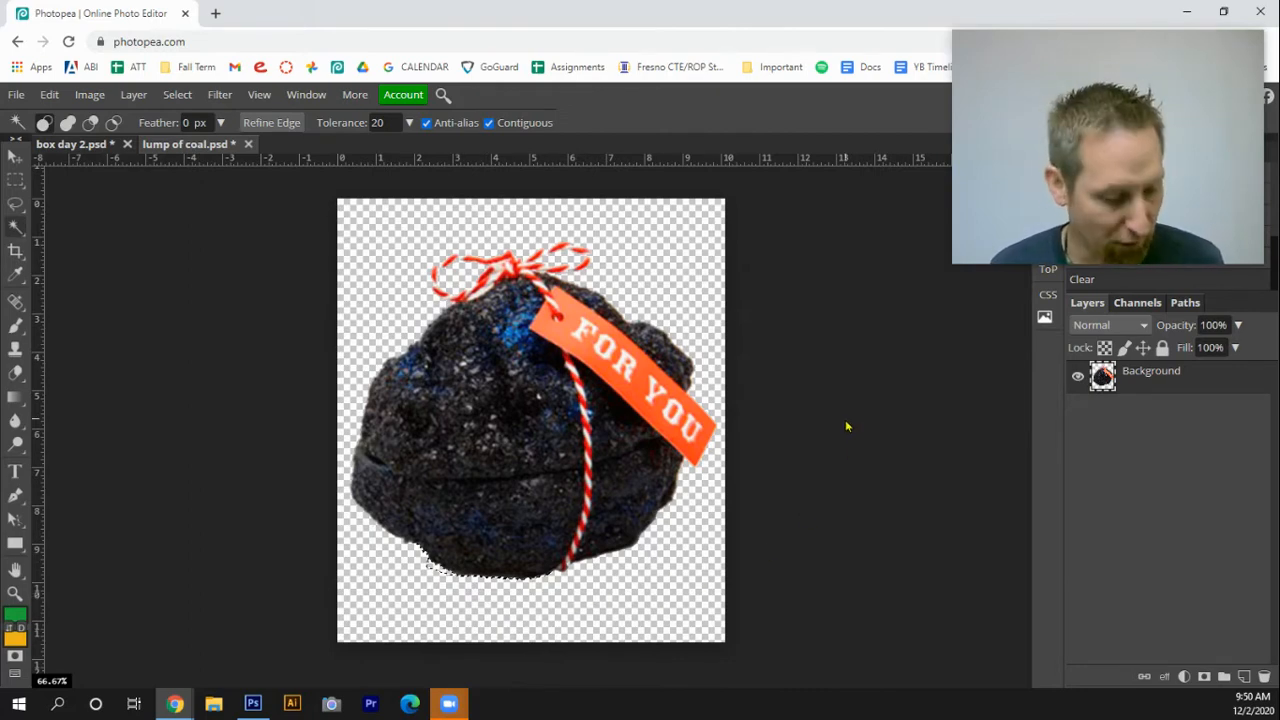
Copy the entire coal image and paste it into the box day 2 document
key(ctrl+a)
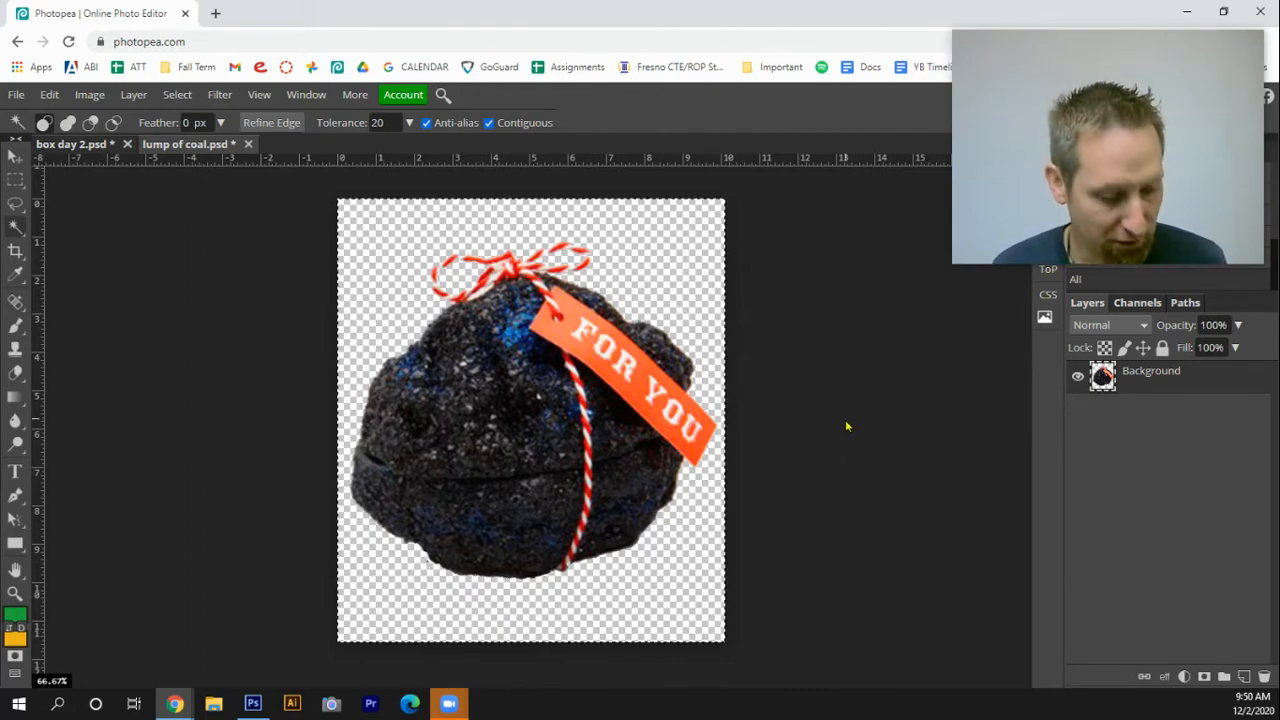
click(70, 146)
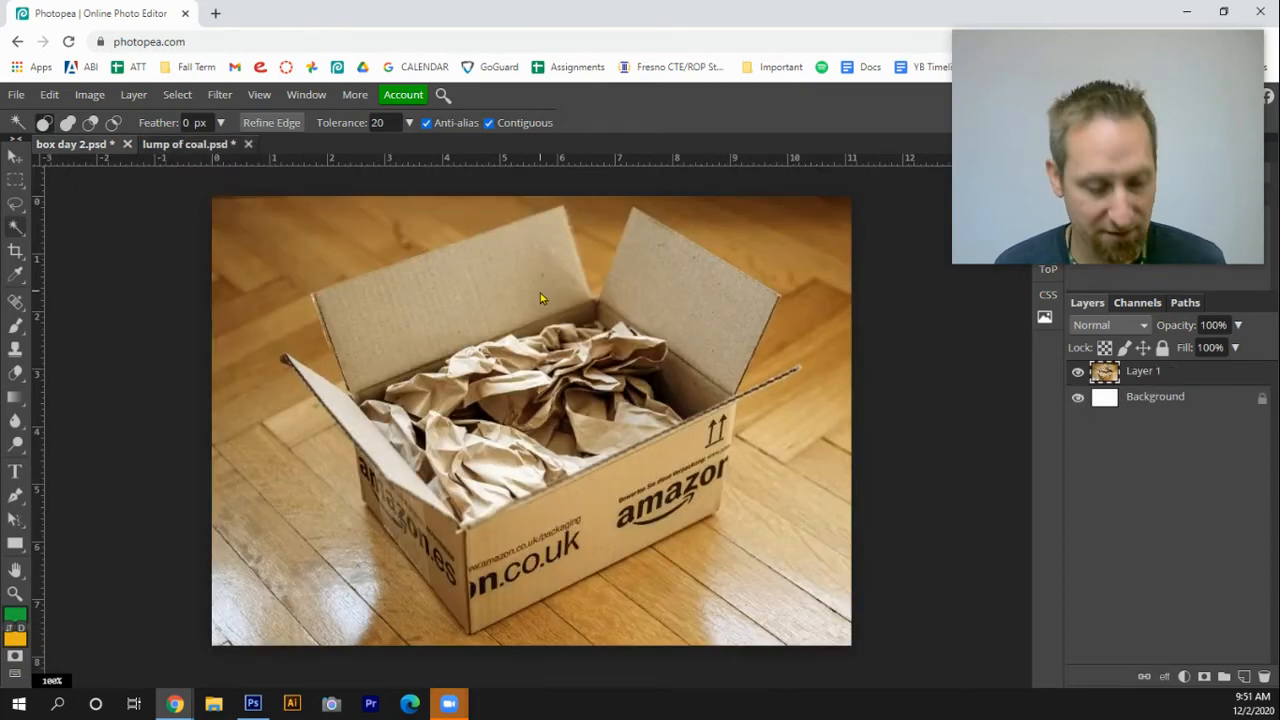
key(ctrl+v)
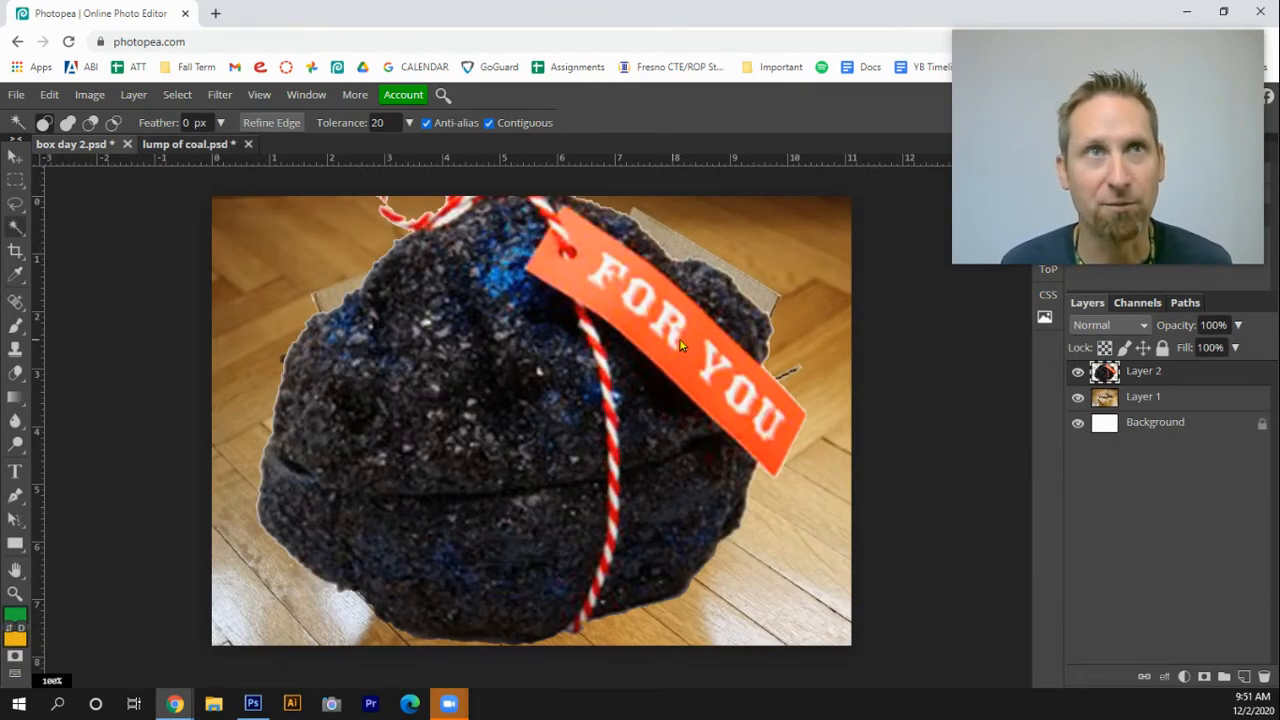
Free-transform the pasted coal to about 44% size, rotate it about -12°, and place it inside the box
click(47, 95)
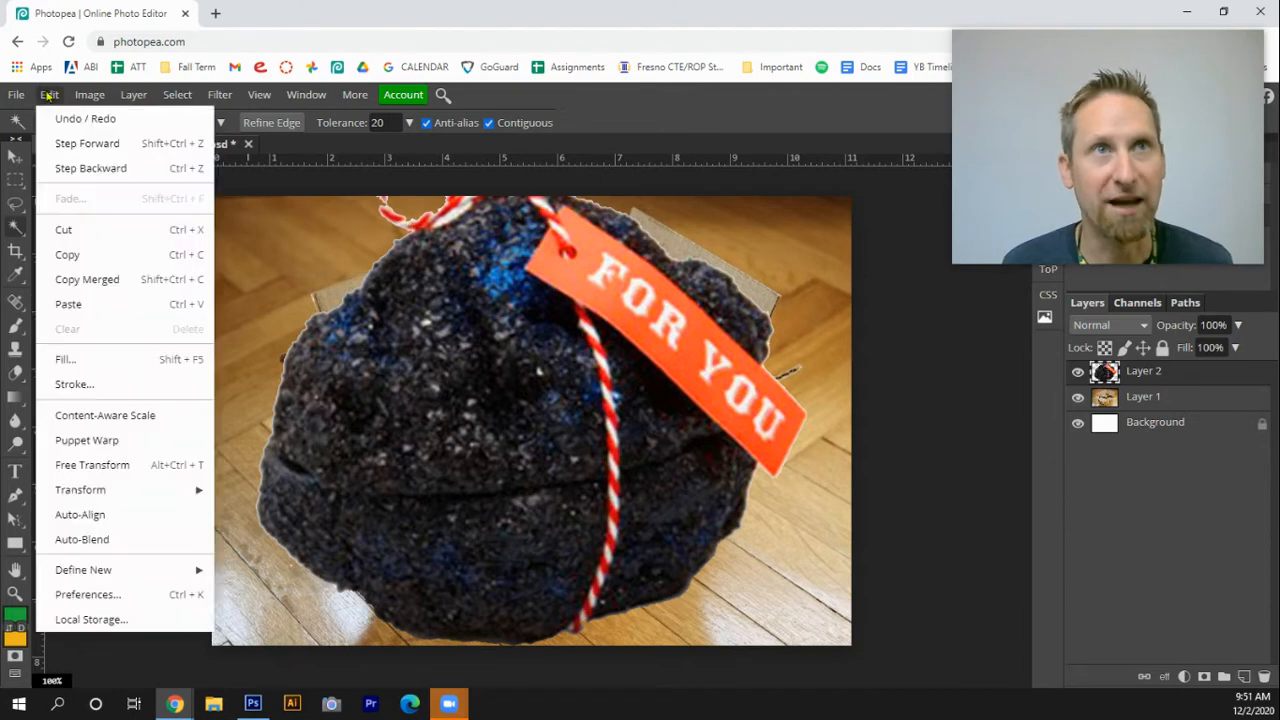
click(110, 467)
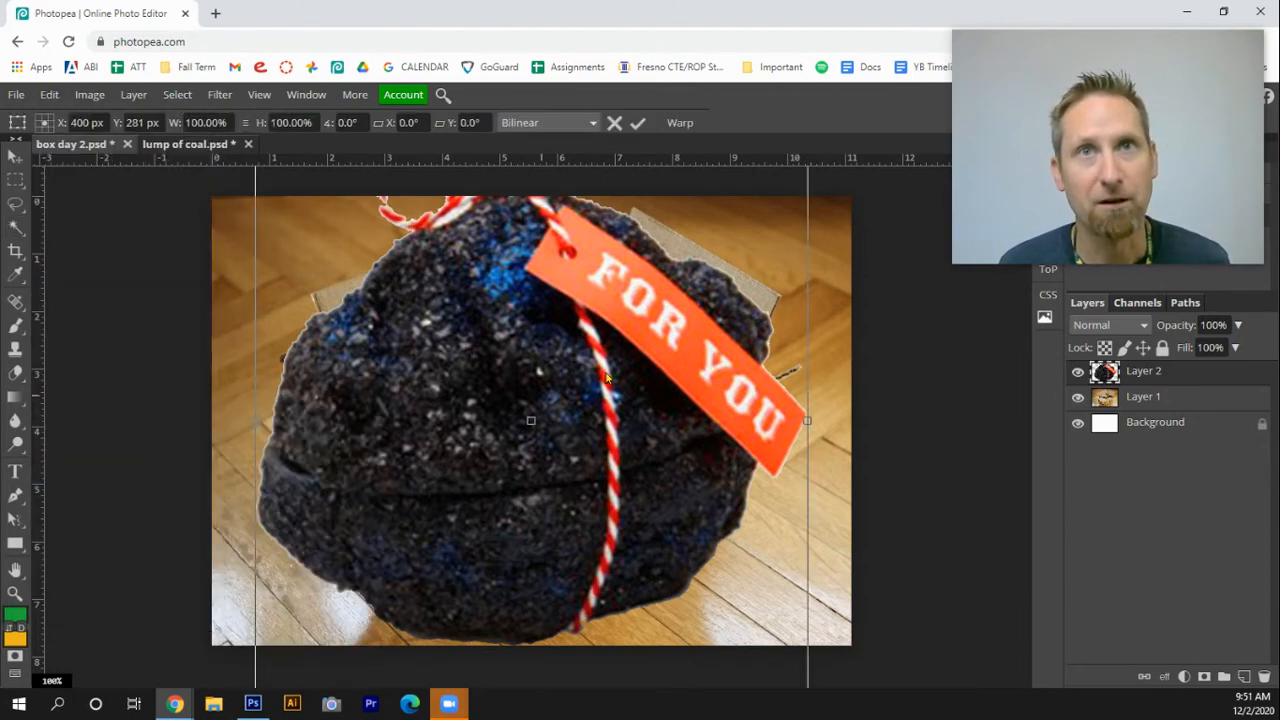
key(ctrl+minus)
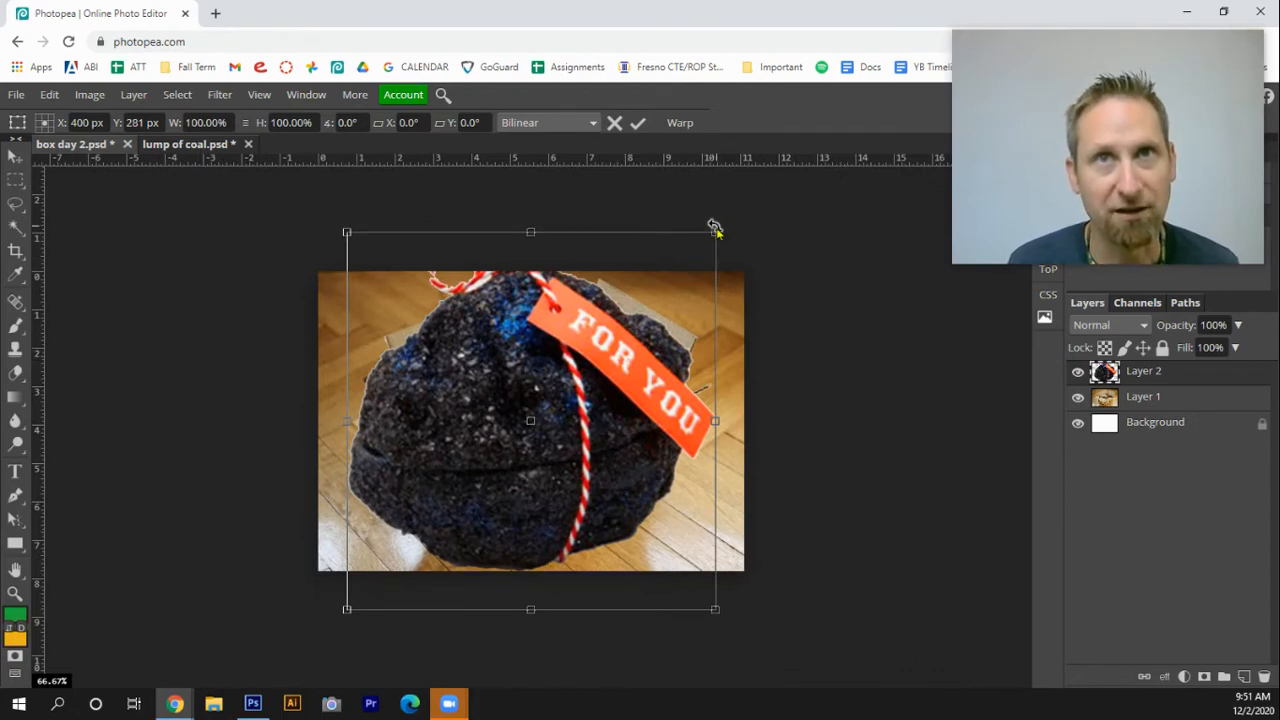
drag(712, 232, 509, 444)
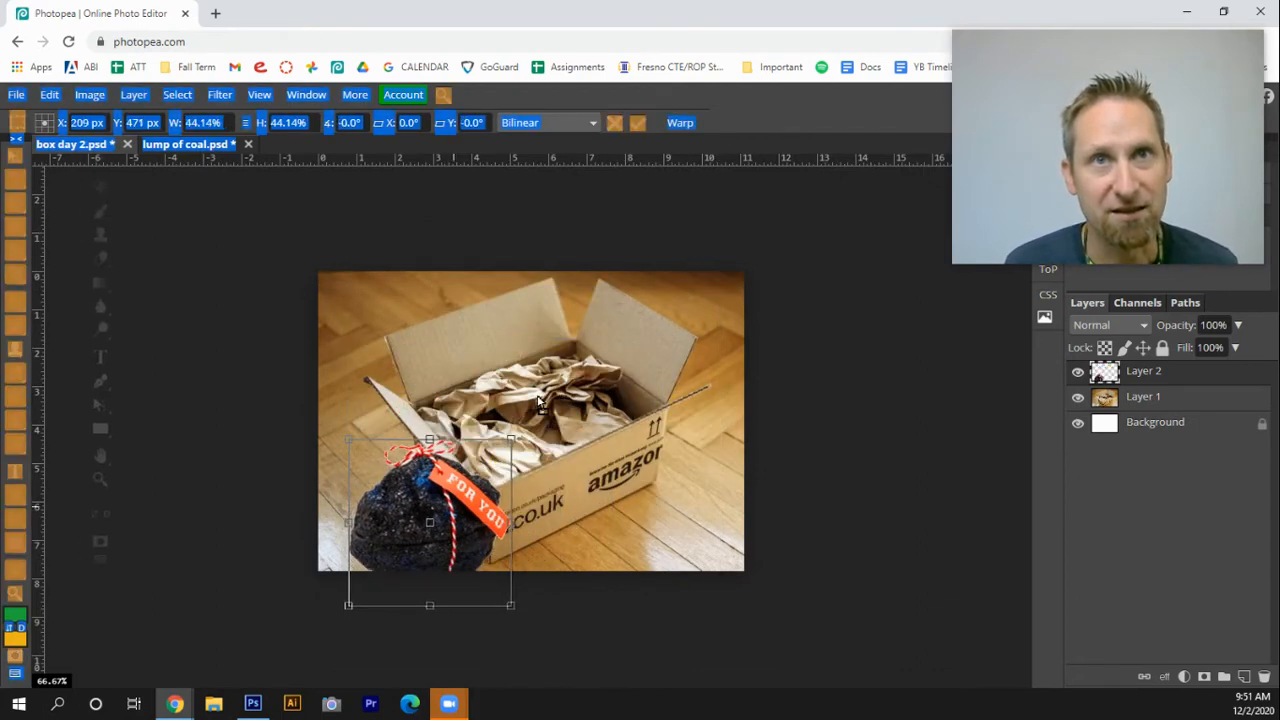
drag(427, 553, 569, 417)
mouse_move(691, 473)
mouse_down()
mouse_move(709, 453)
mouse_move(693, 481)
mouse_up()
drag(650, 528, 677, 516)
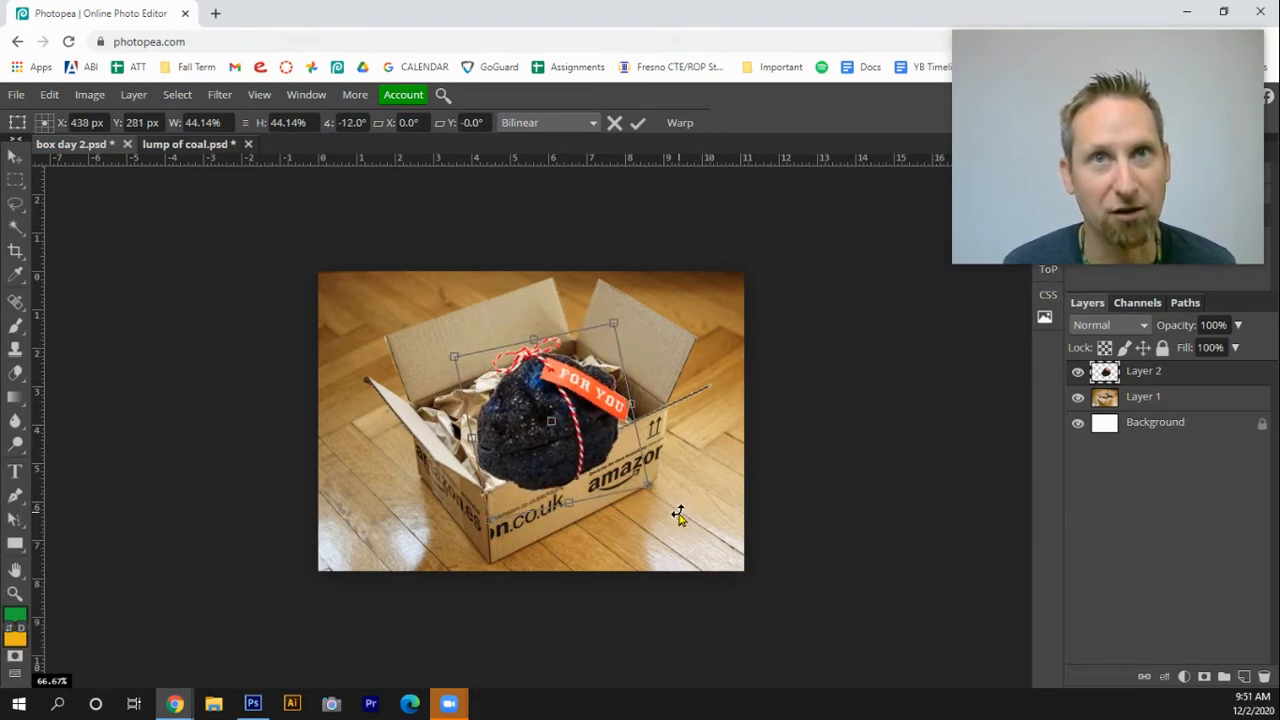
drag(590, 445, 561, 425)
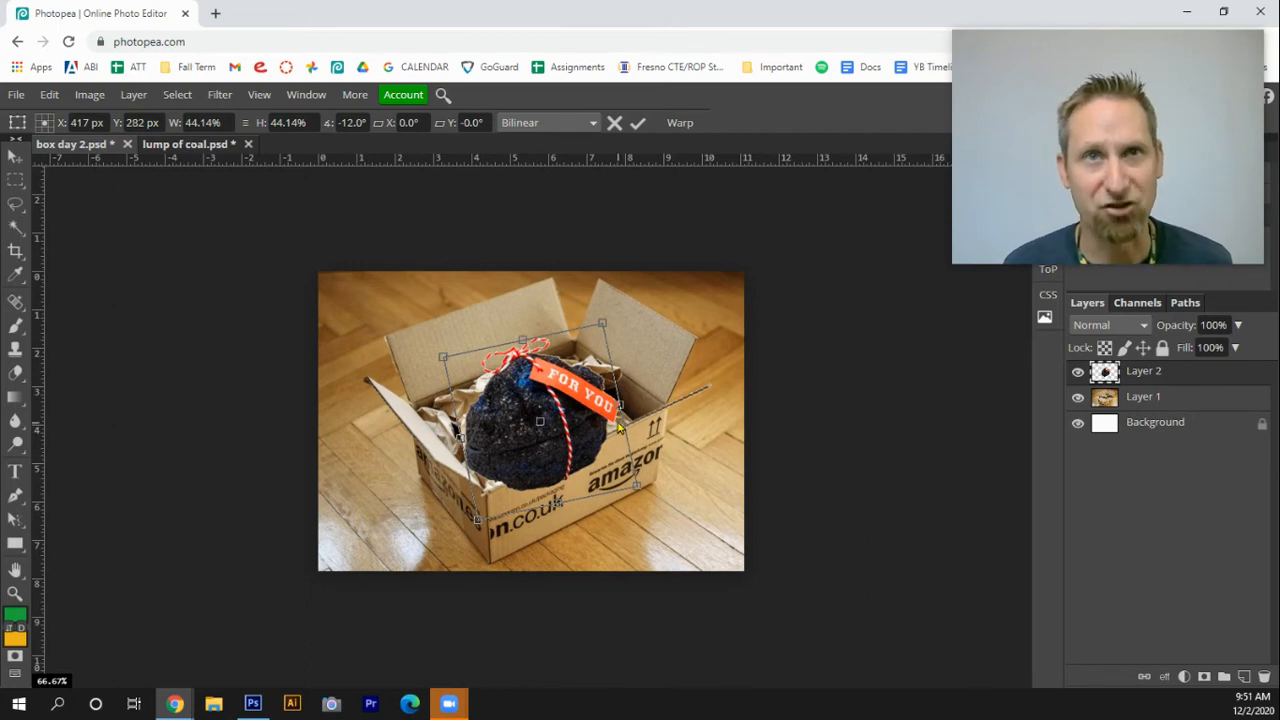
key(Return)
Lower the coal layer's opacity to 64%
key(w)
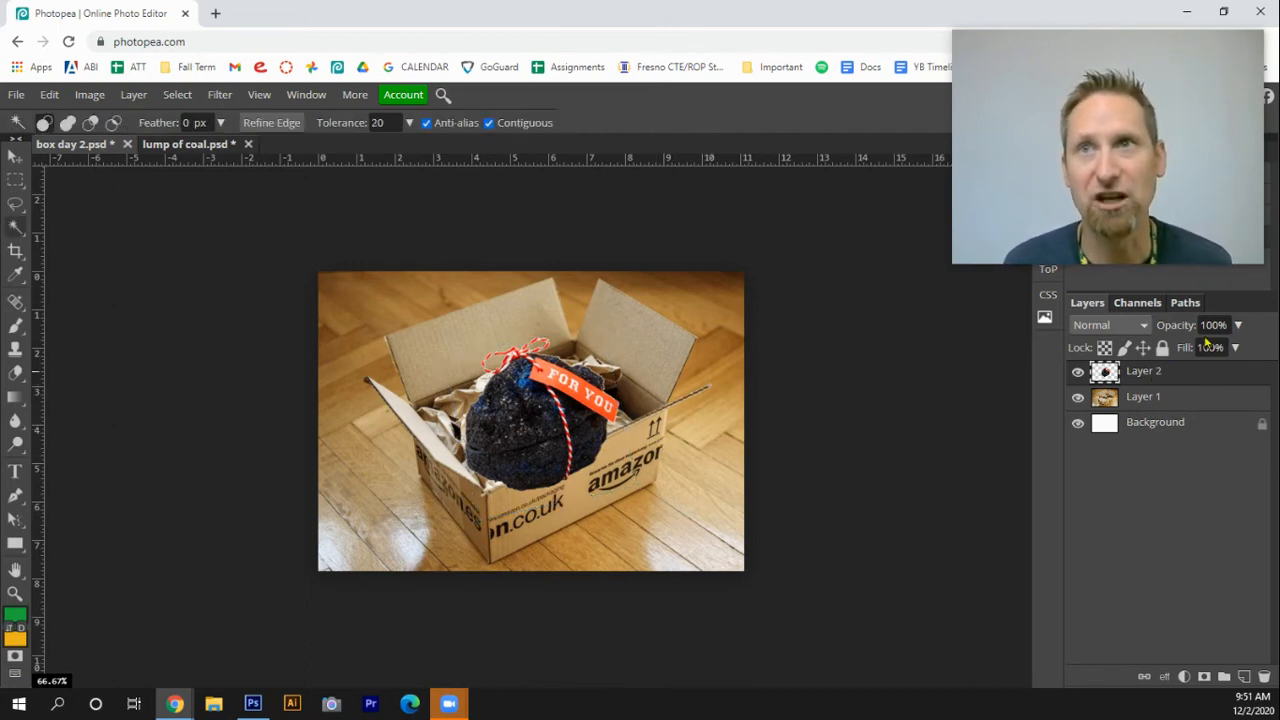
click(1238, 325)
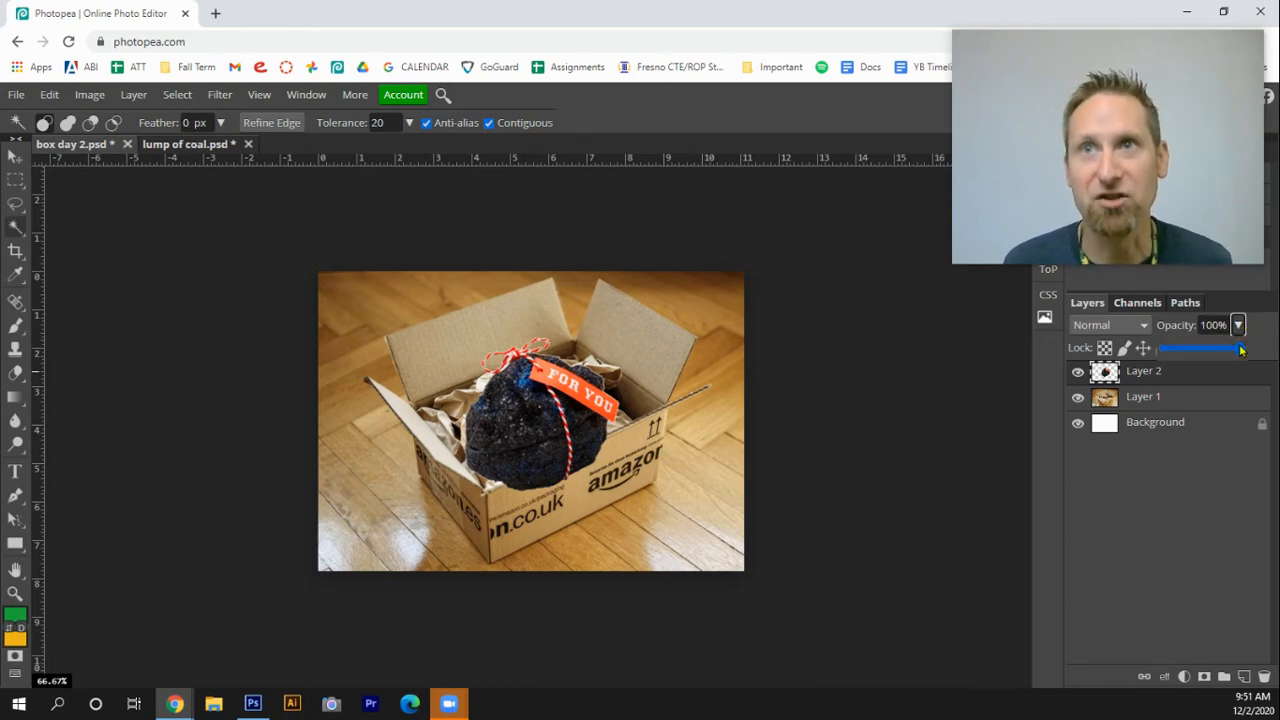
drag(1240, 349, 1212, 349)
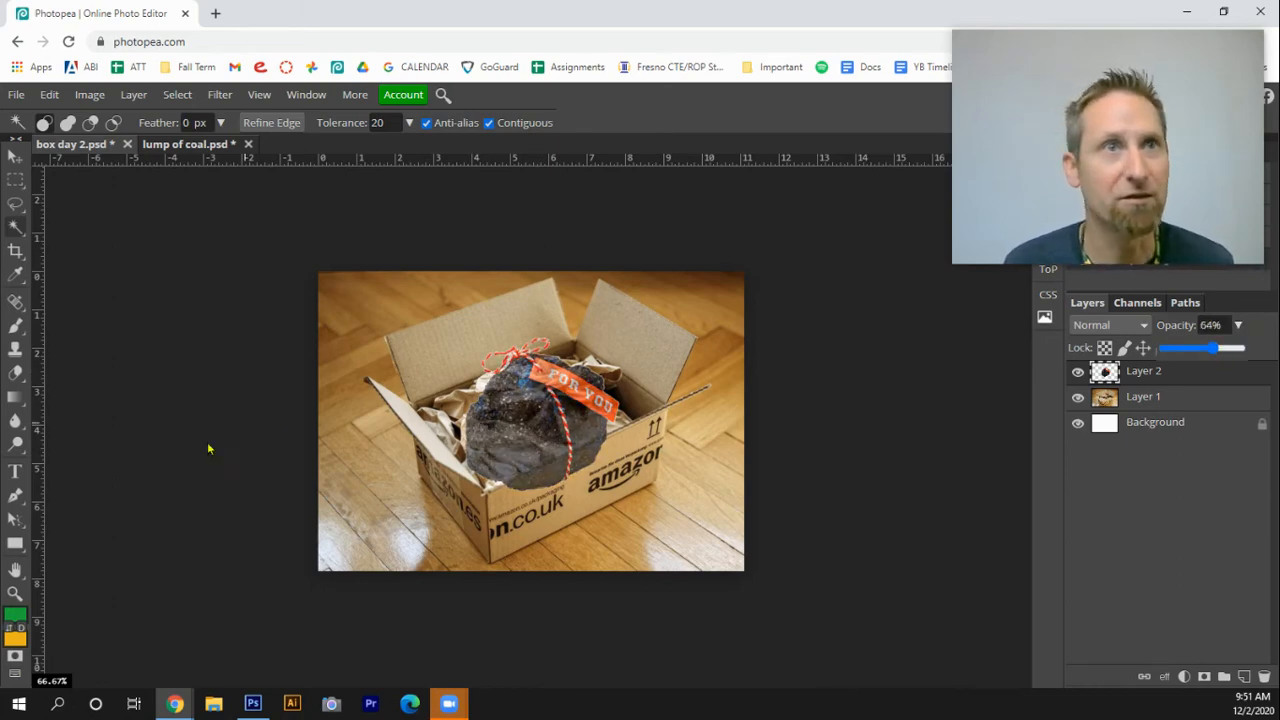
Delete the part of the coal overlapping the box's front panel using a Polygonal Lasso selection along the box edge
click(614, 453)
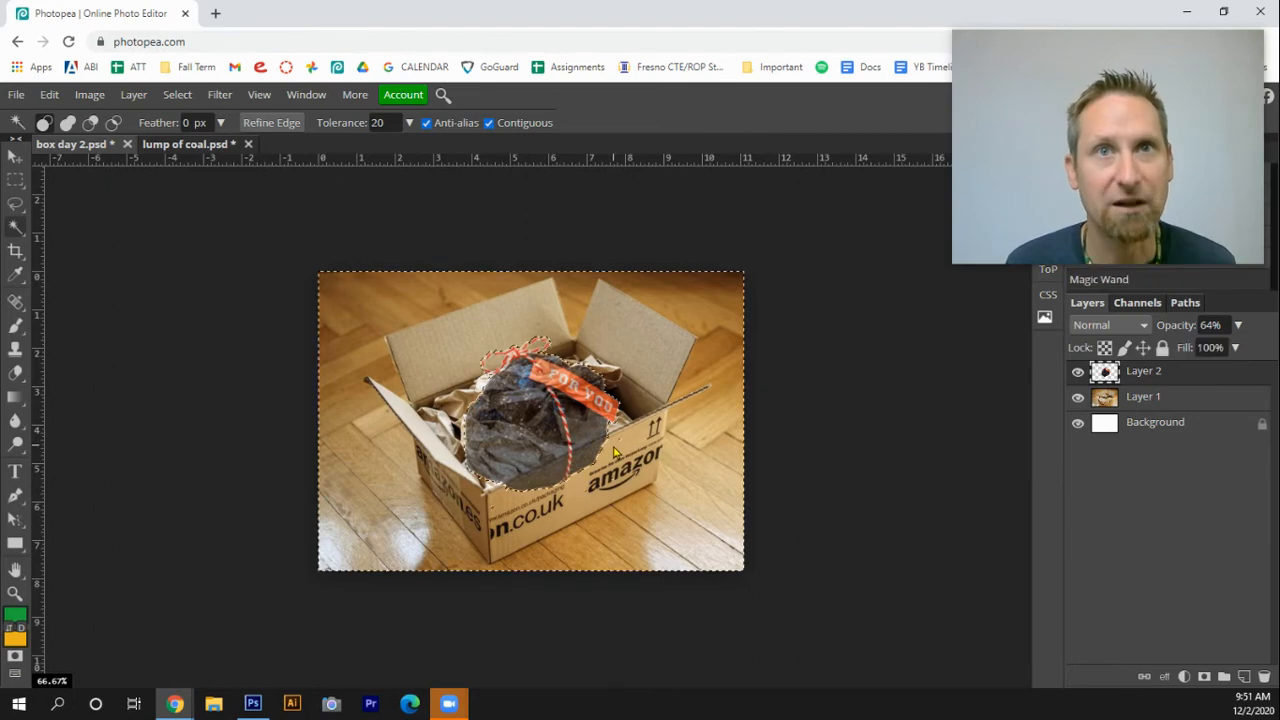
click(614, 453)
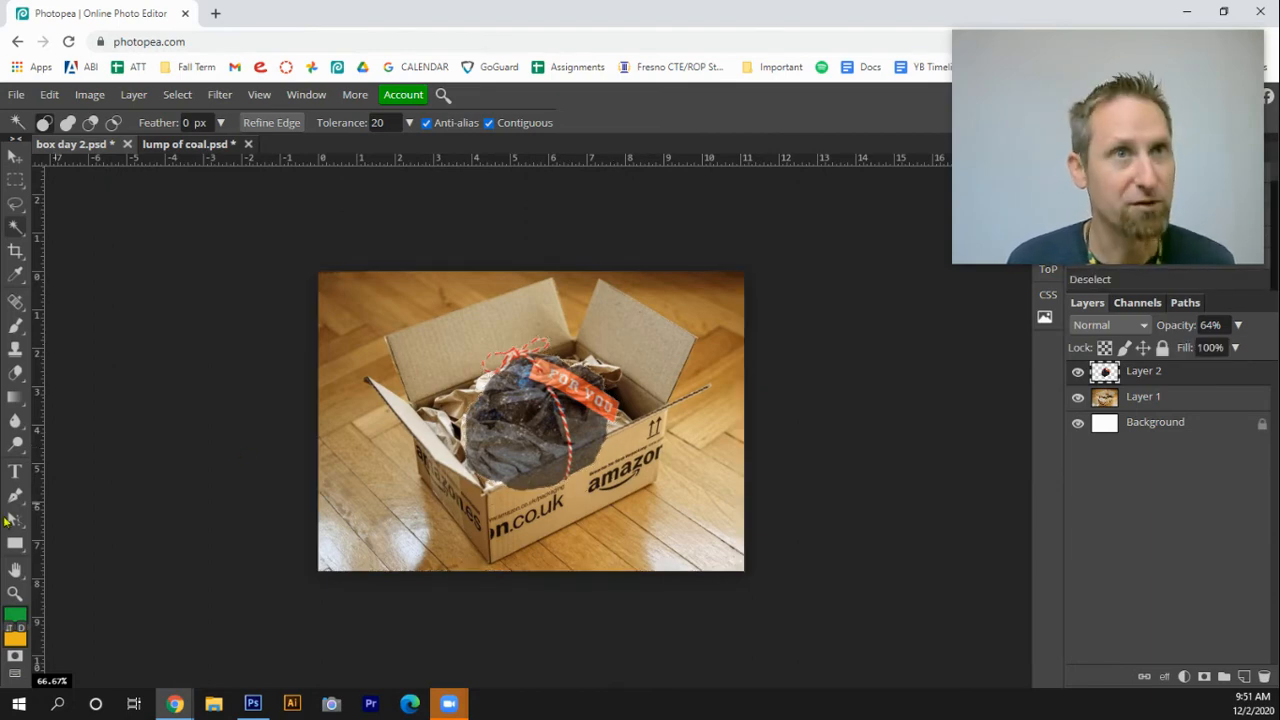
click(15, 593)
click(515, 447)
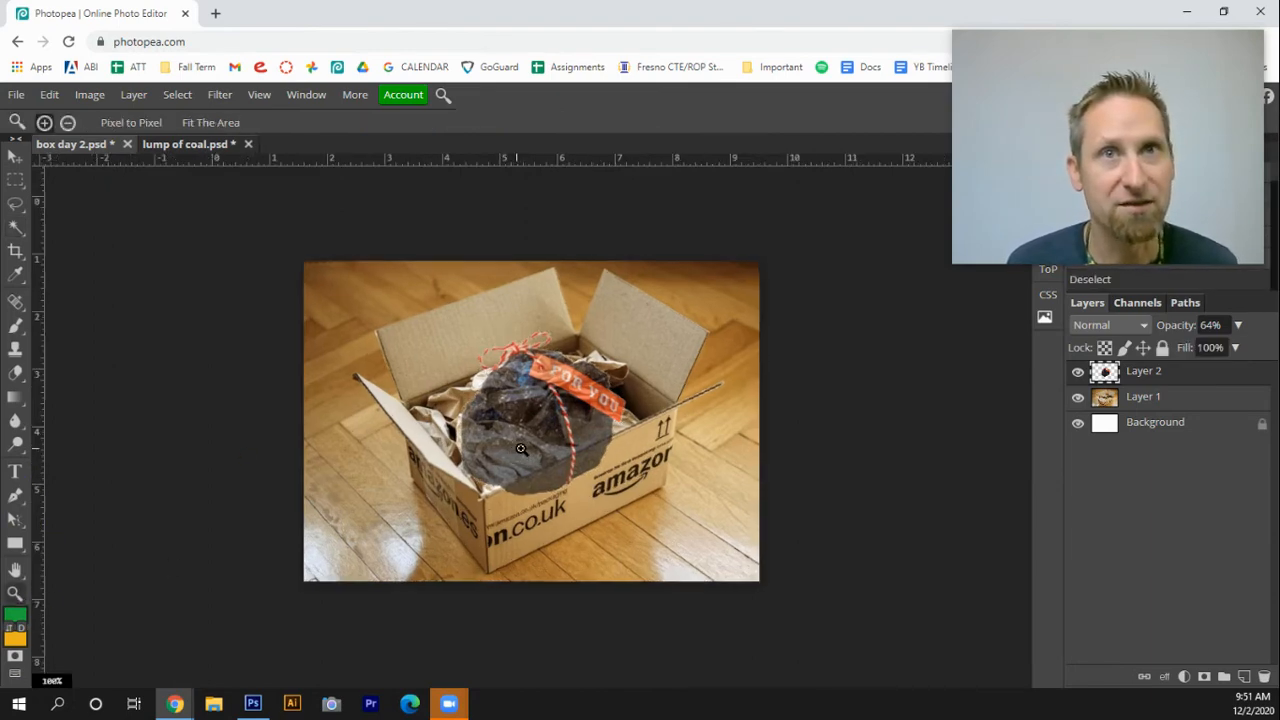
click(573, 451)
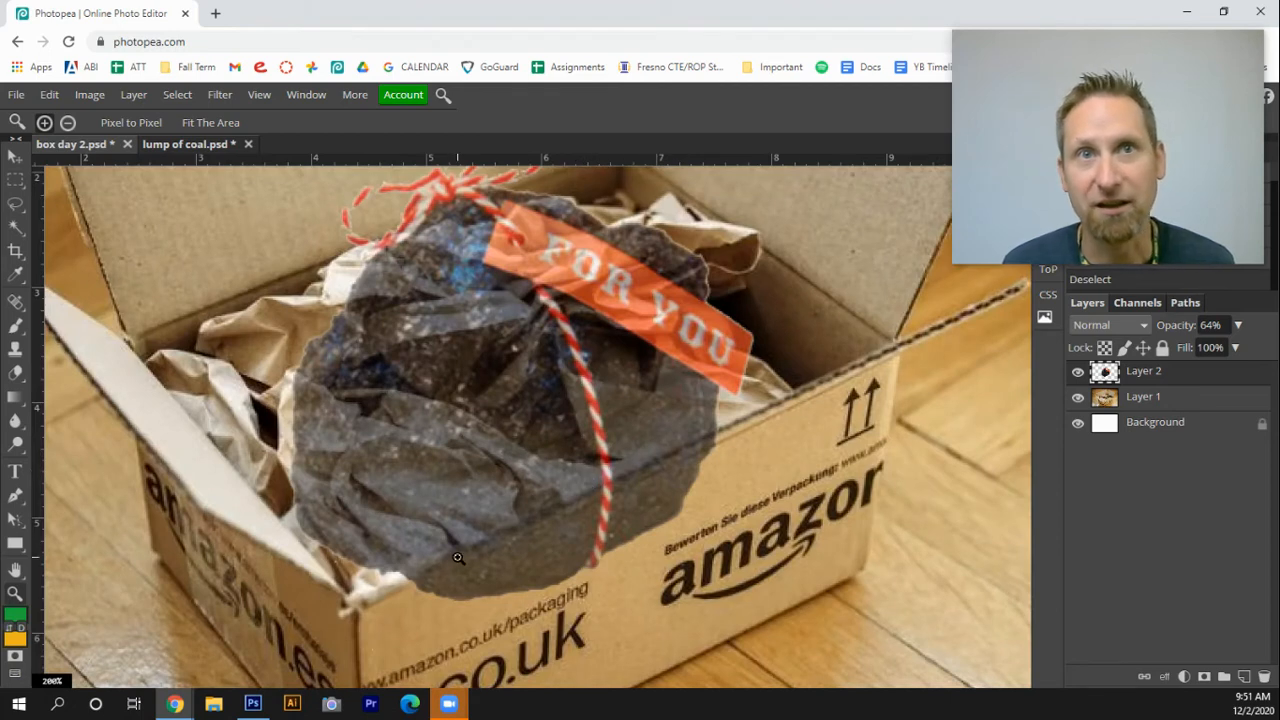
right_click(18, 208)
click(70, 229)
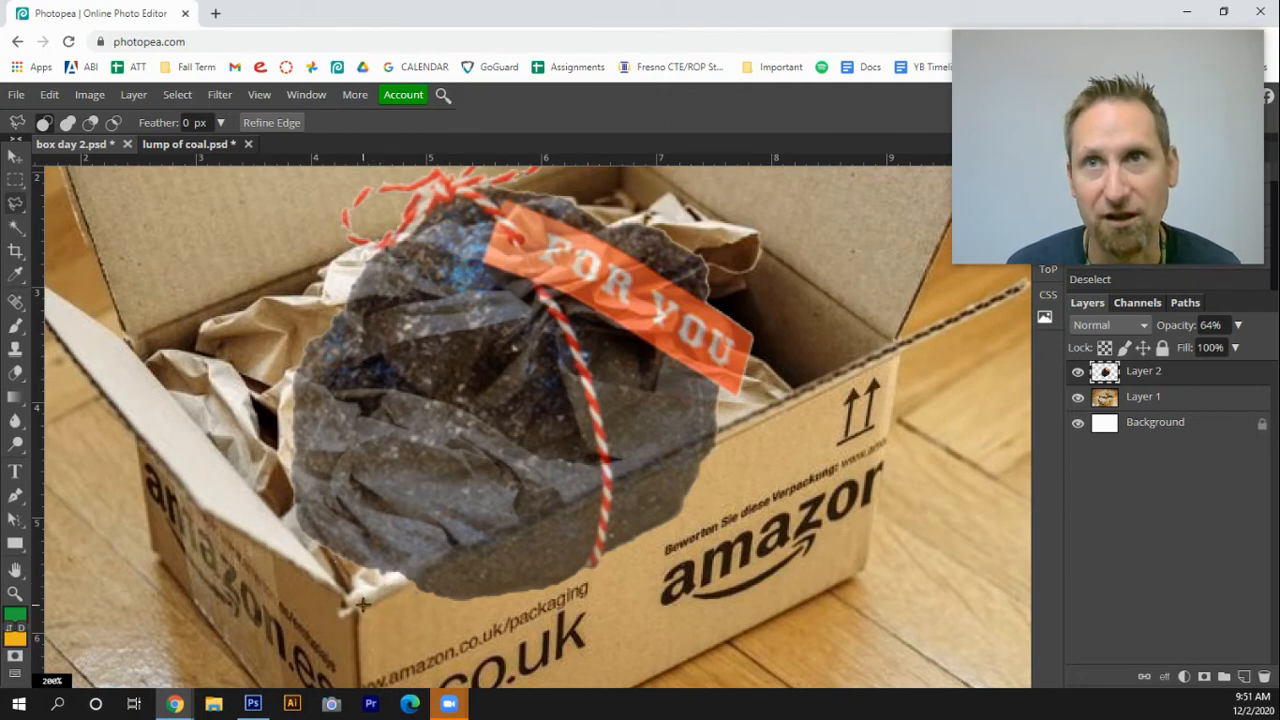
click(415, 578)
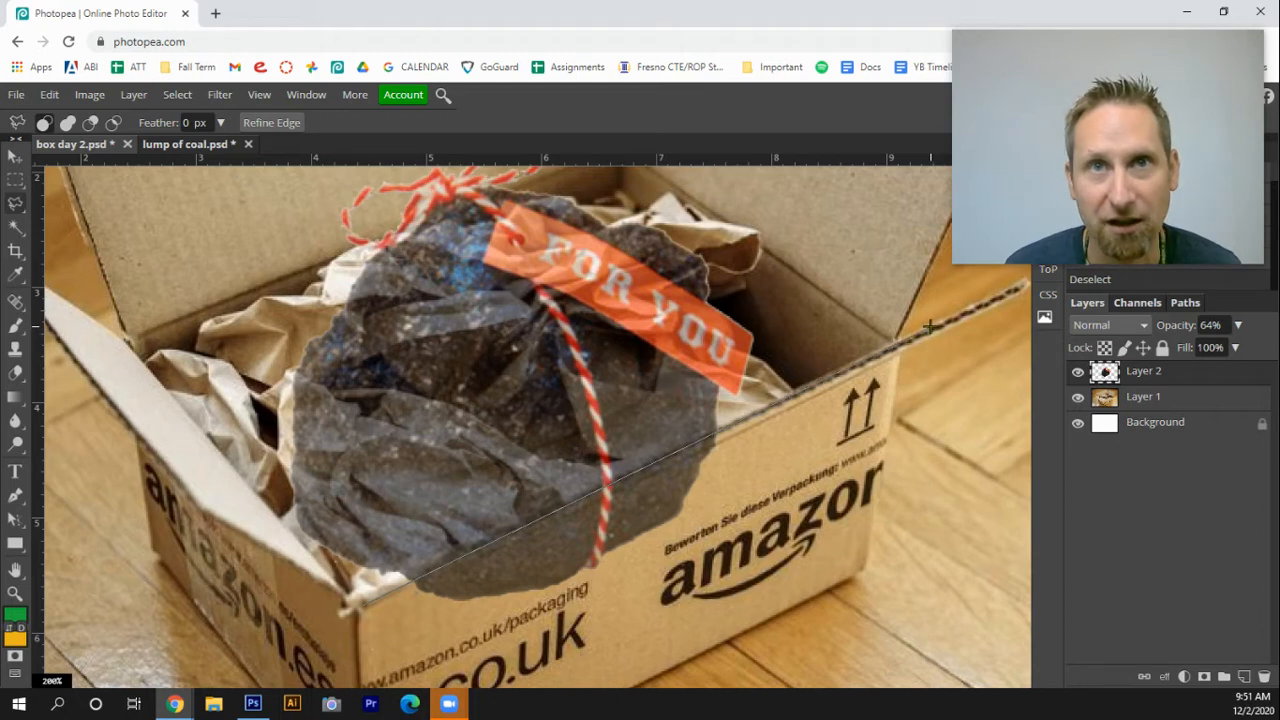
click(918, 339)
click(698, 572)
click(478, 628)
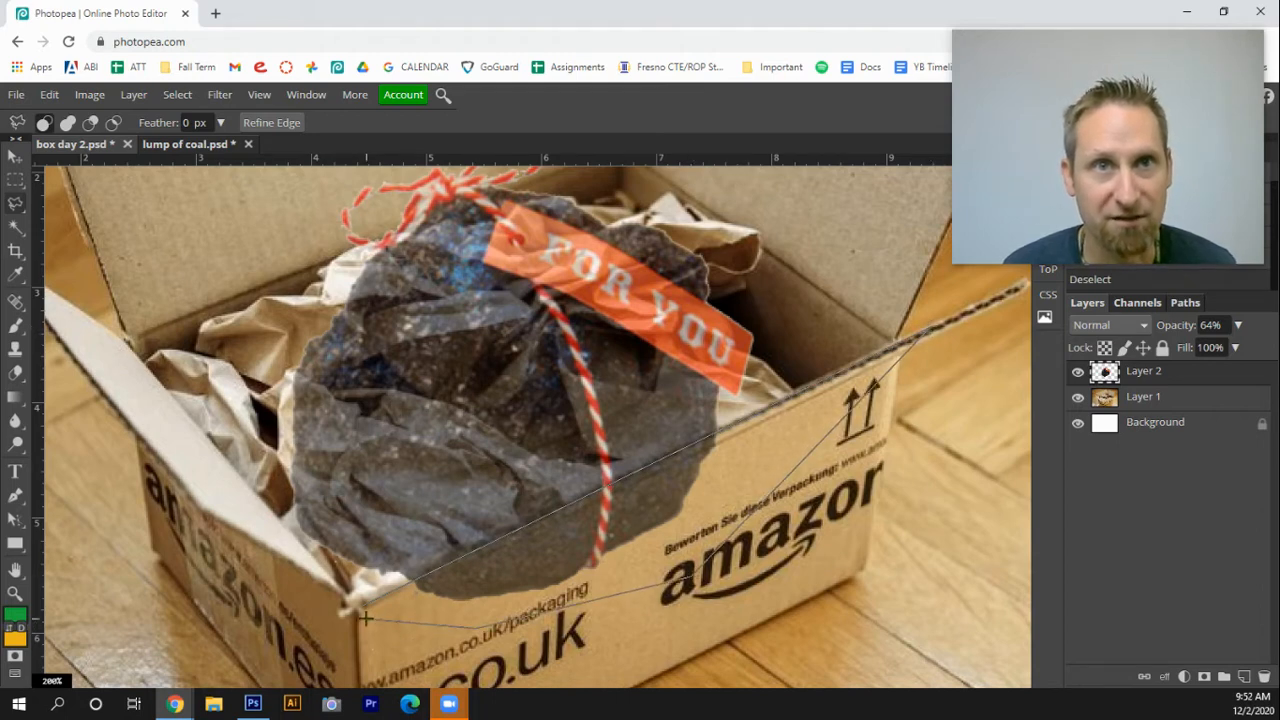
click(365, 618)
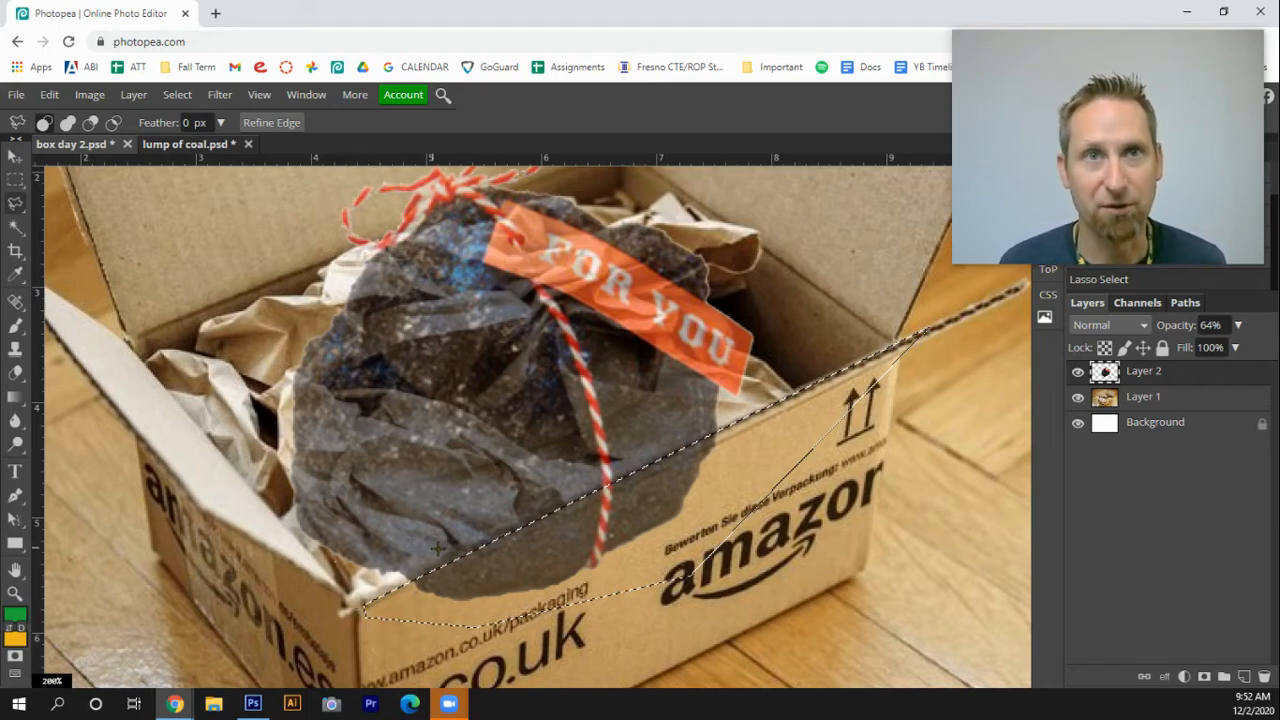
key(Delete)
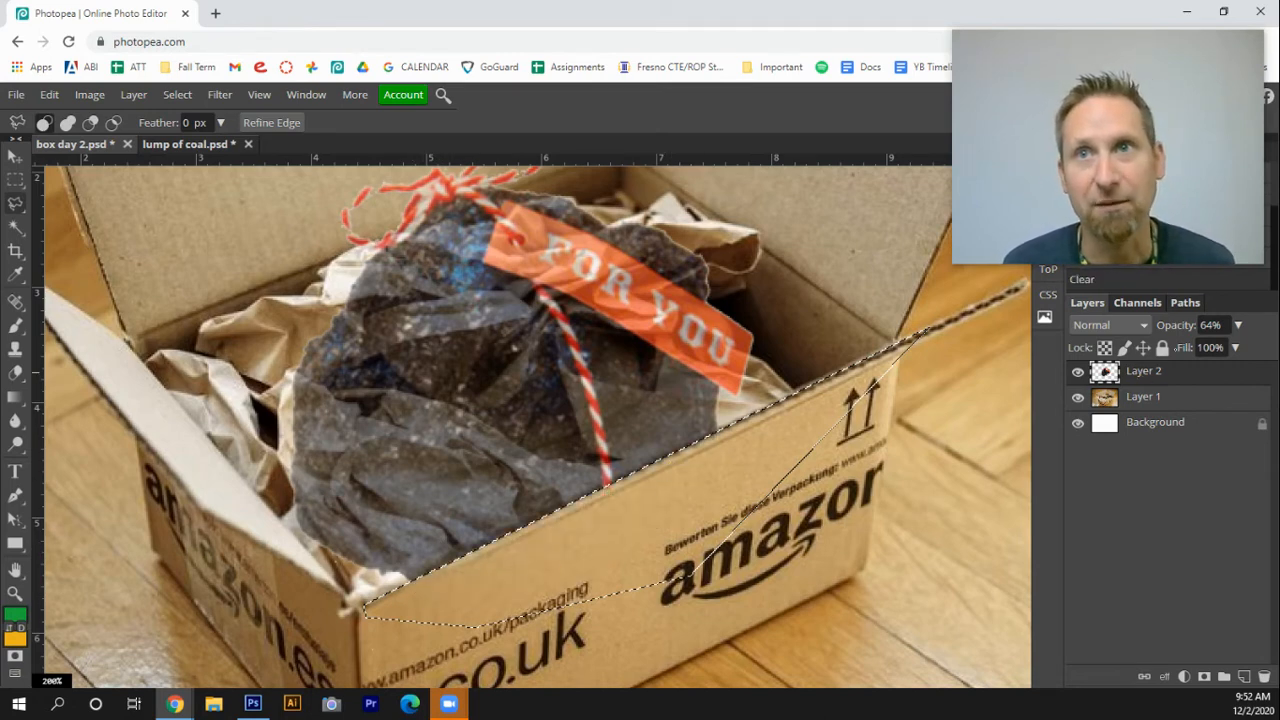
Set the coal layer's opacity back to 100% and clear the selection
click(1239, 330)
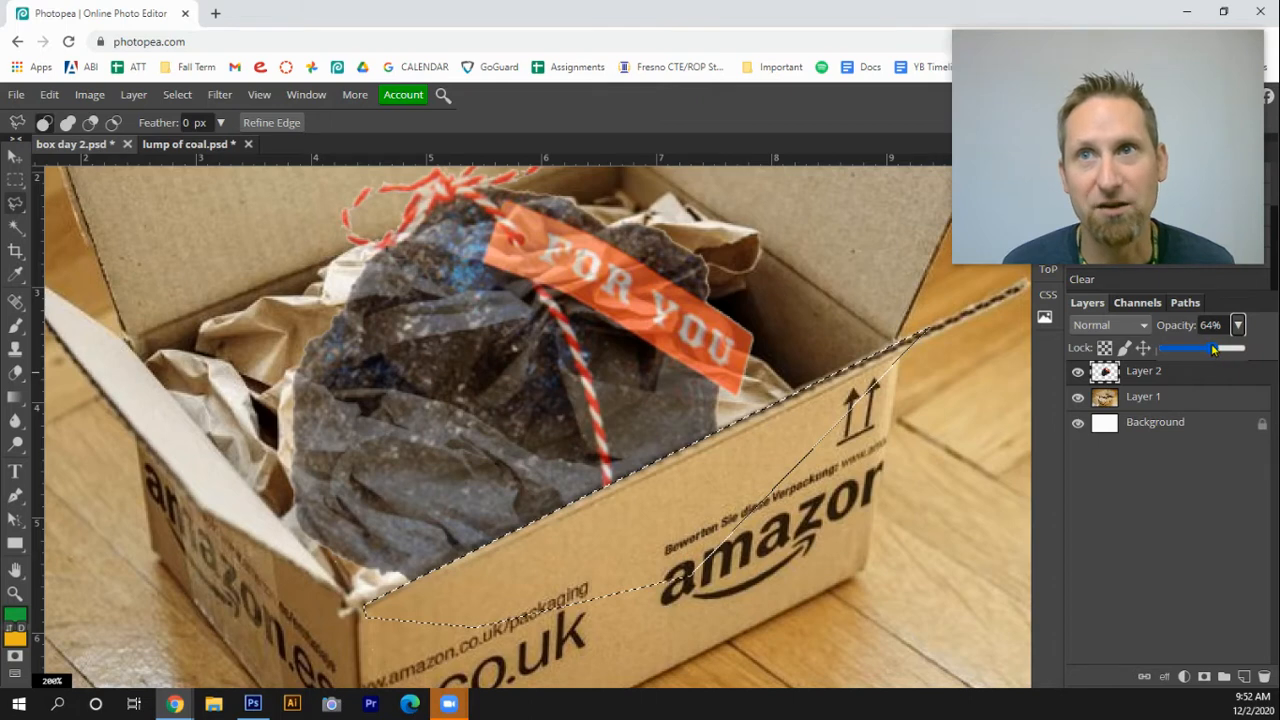
drag(1214, 348, 1241, 349)
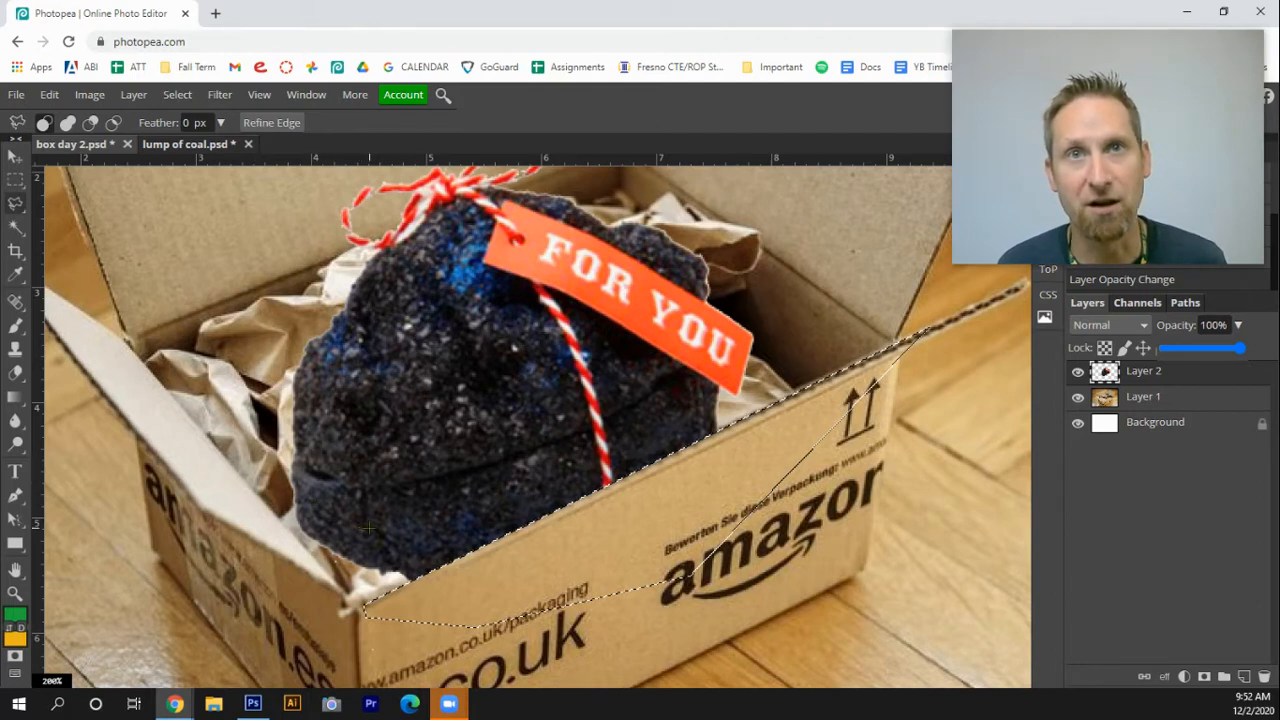
key(ctrl+d)
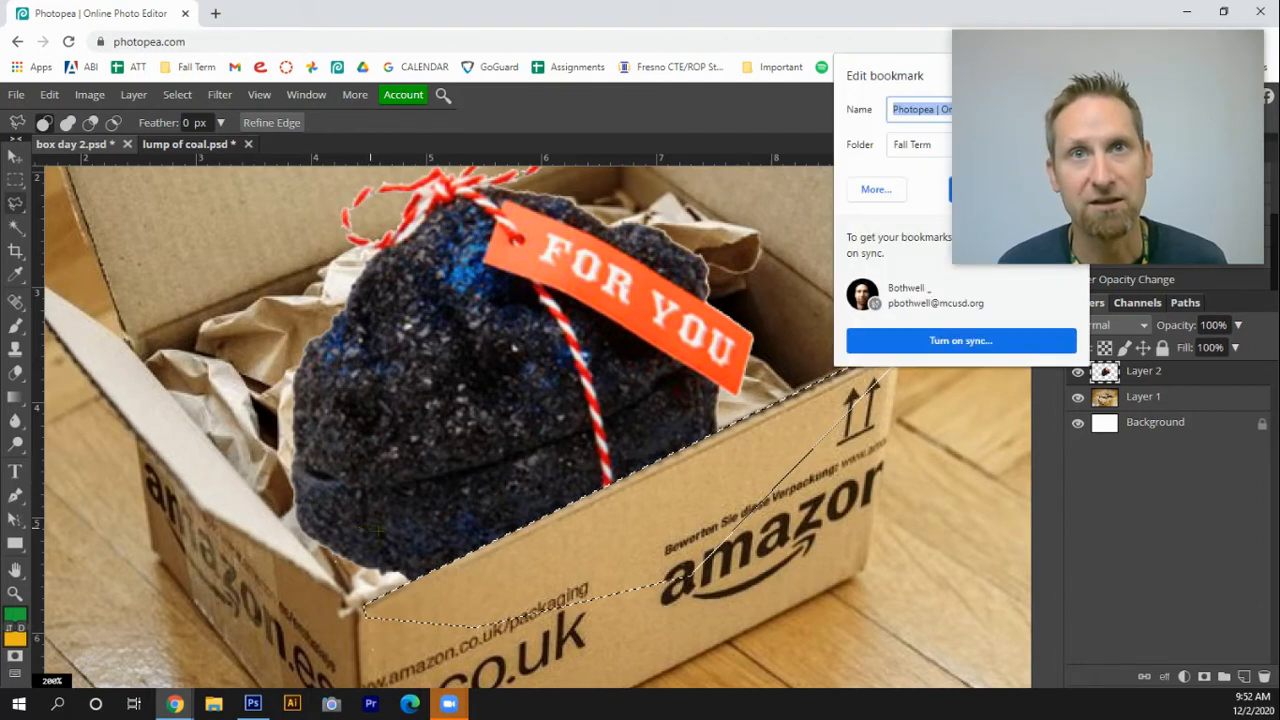
key(Escape)
click(896, 467)
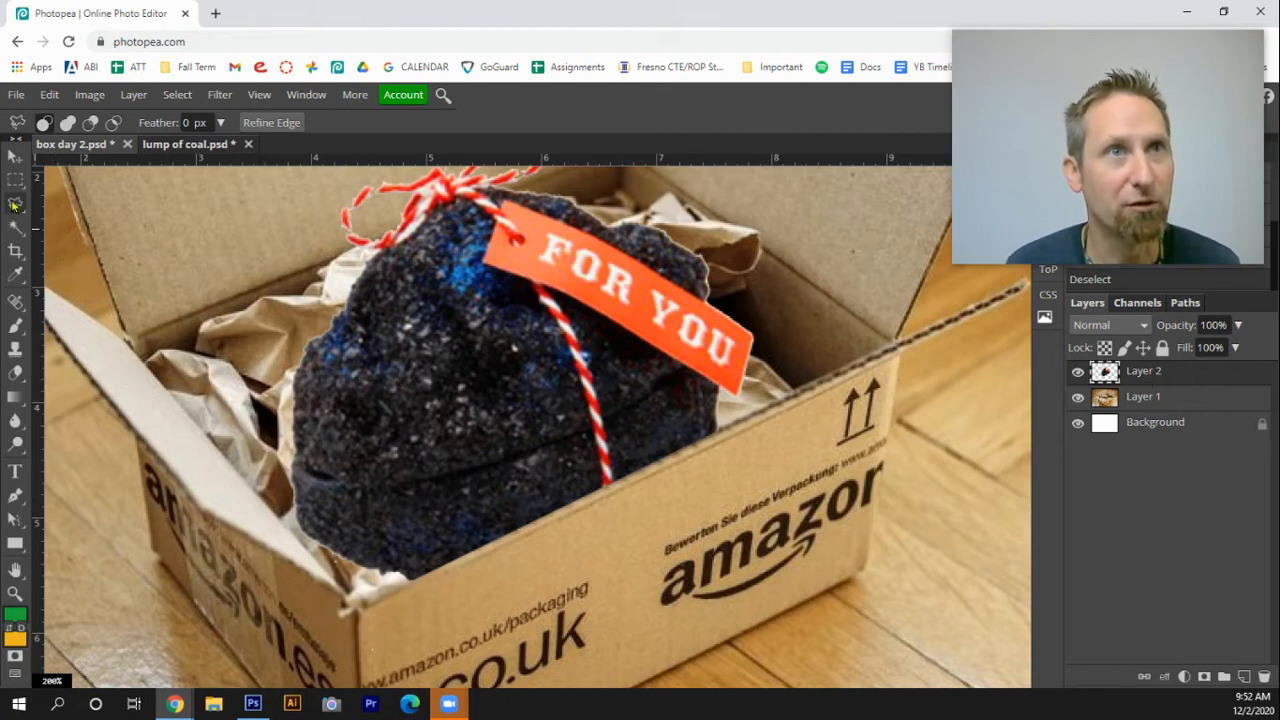
Lasso the coal's lower-left edge beside the box's left flap, delete that part, and deselect
mouse_move(340, 515)
mouse_down()
mouse_move(282, 491)
mouse_move(279, 513)
mouse_move(359, 579)
mouse_move(408, 584)
mouse_move(434, 569)
mouse_move(416, 545)
mouse_move(384, 547)
mouse_up()
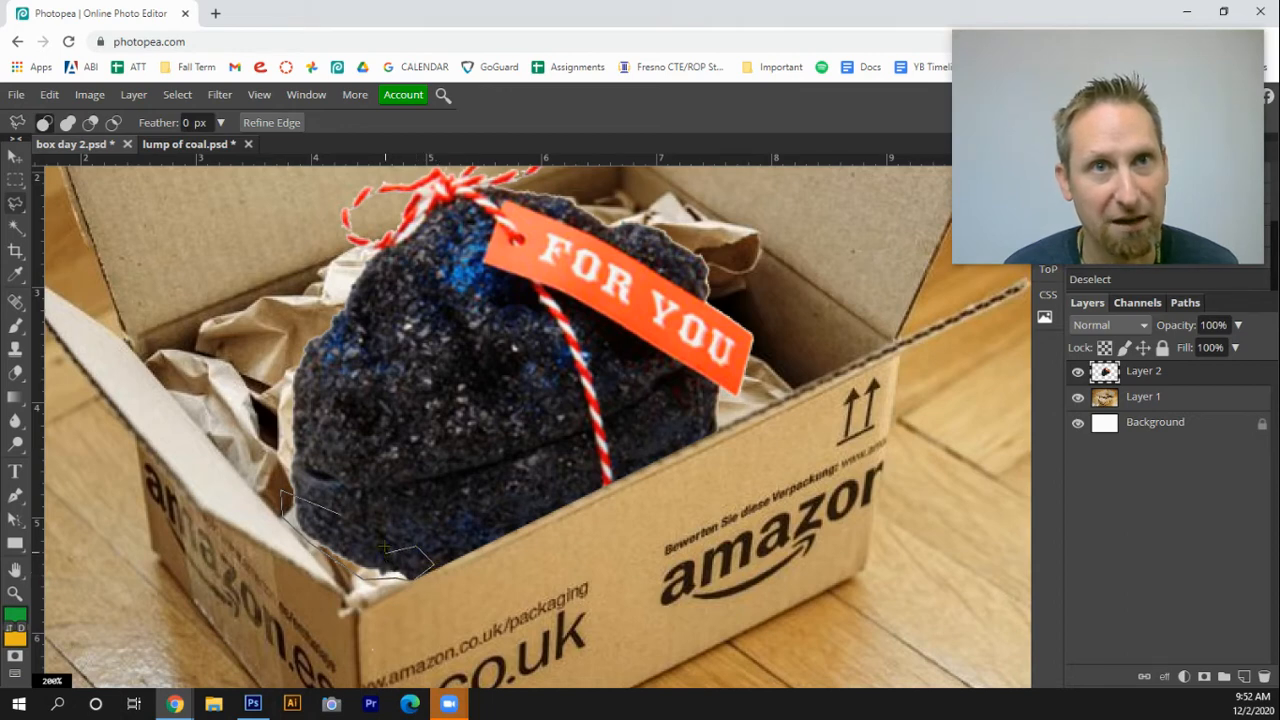
drag(372, 494, 342, 510)
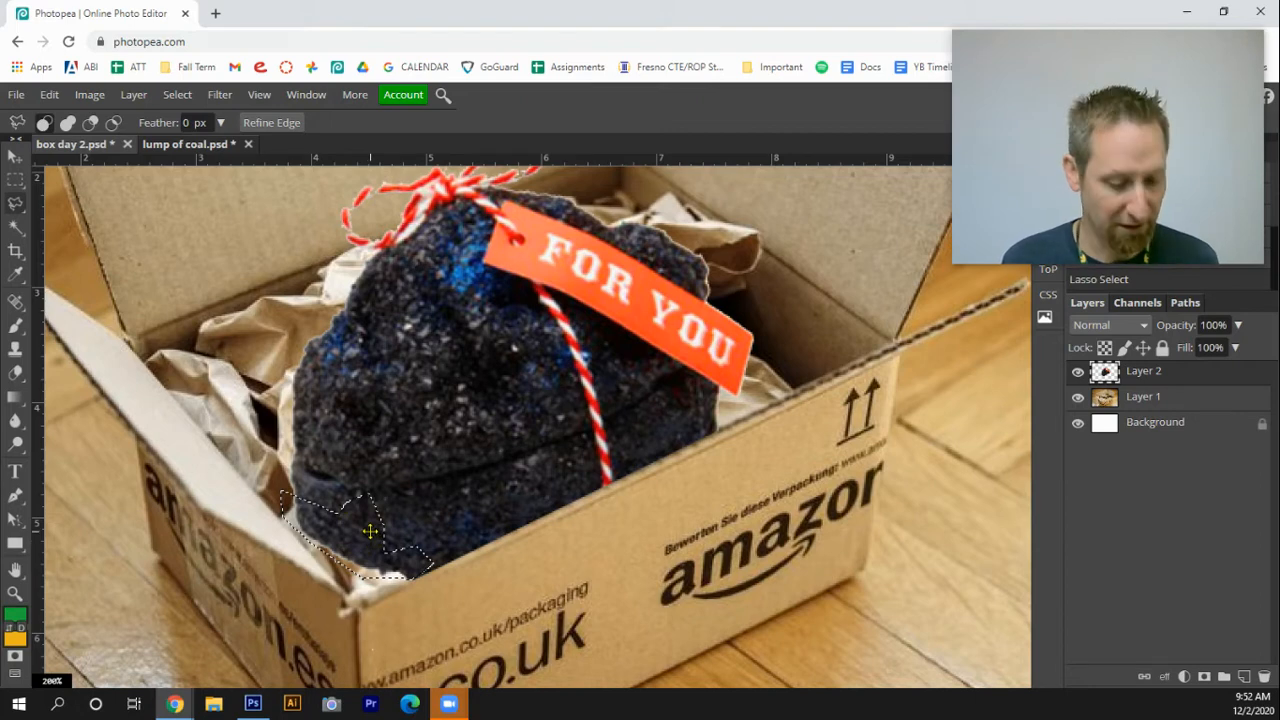
key(Delete)
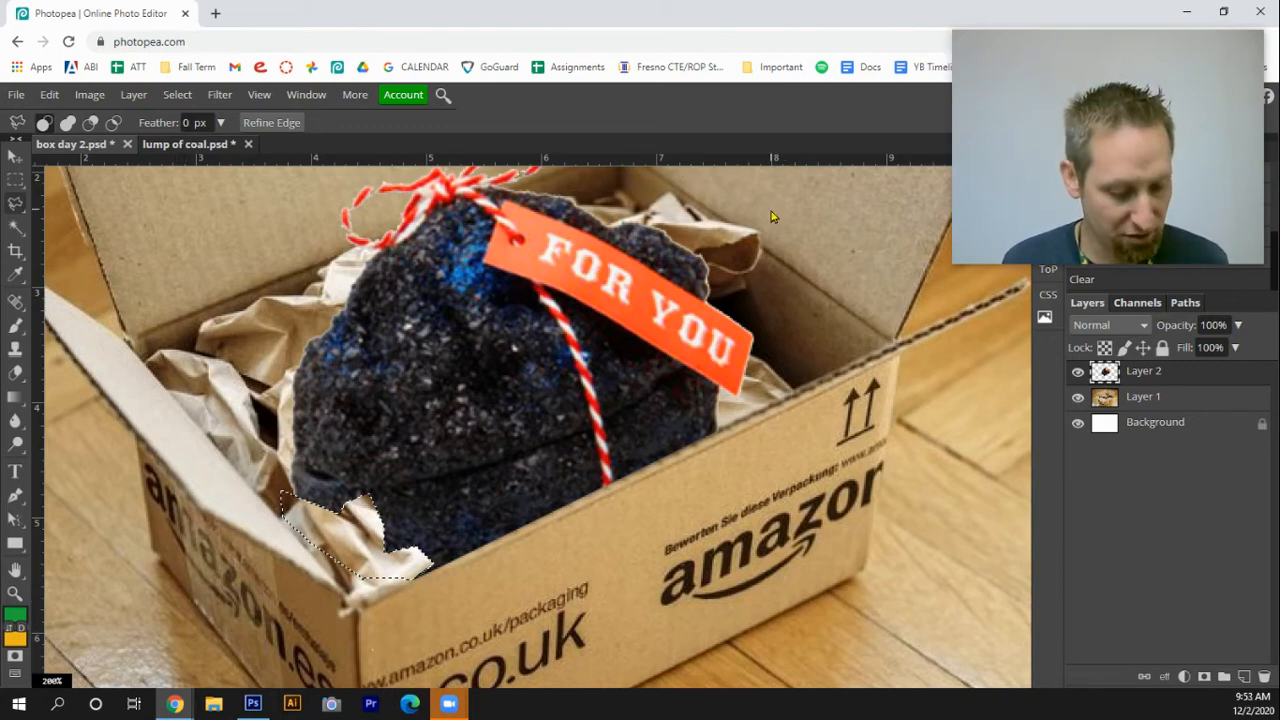
key(ctrl+d)
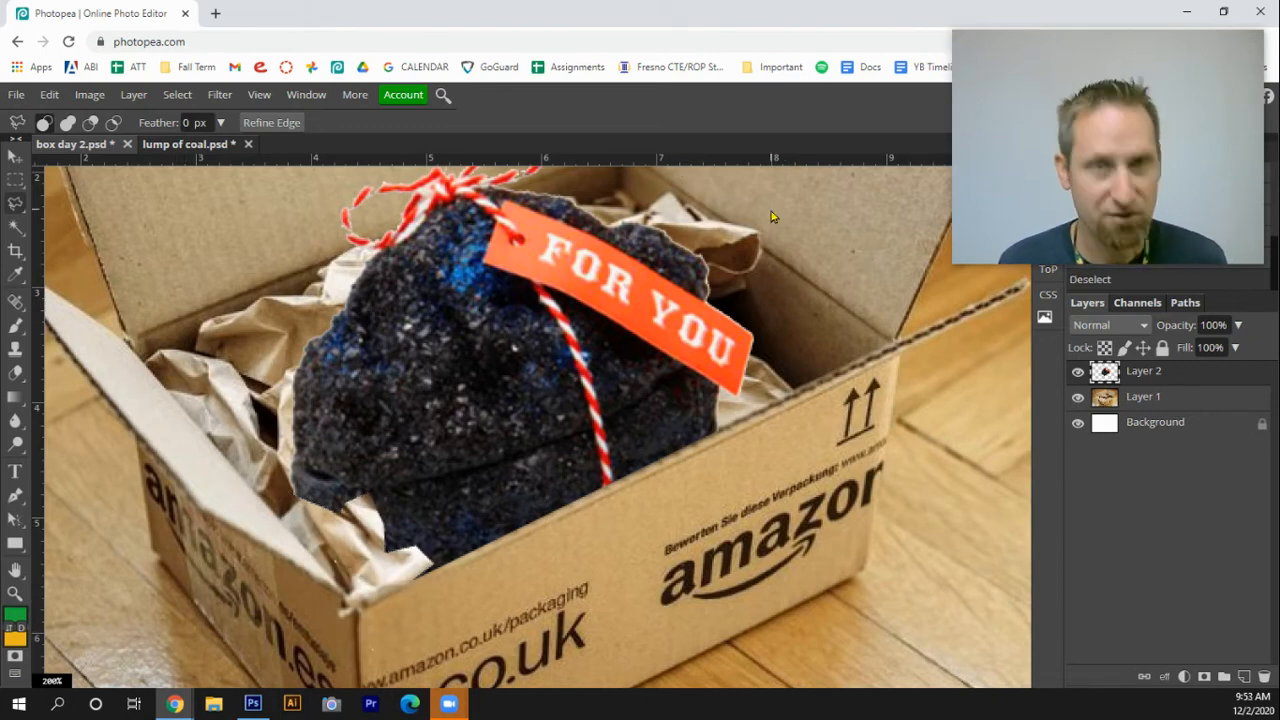
Add a new layer and set the brush to 62 px size with 0% hardness
click(1244, 677)
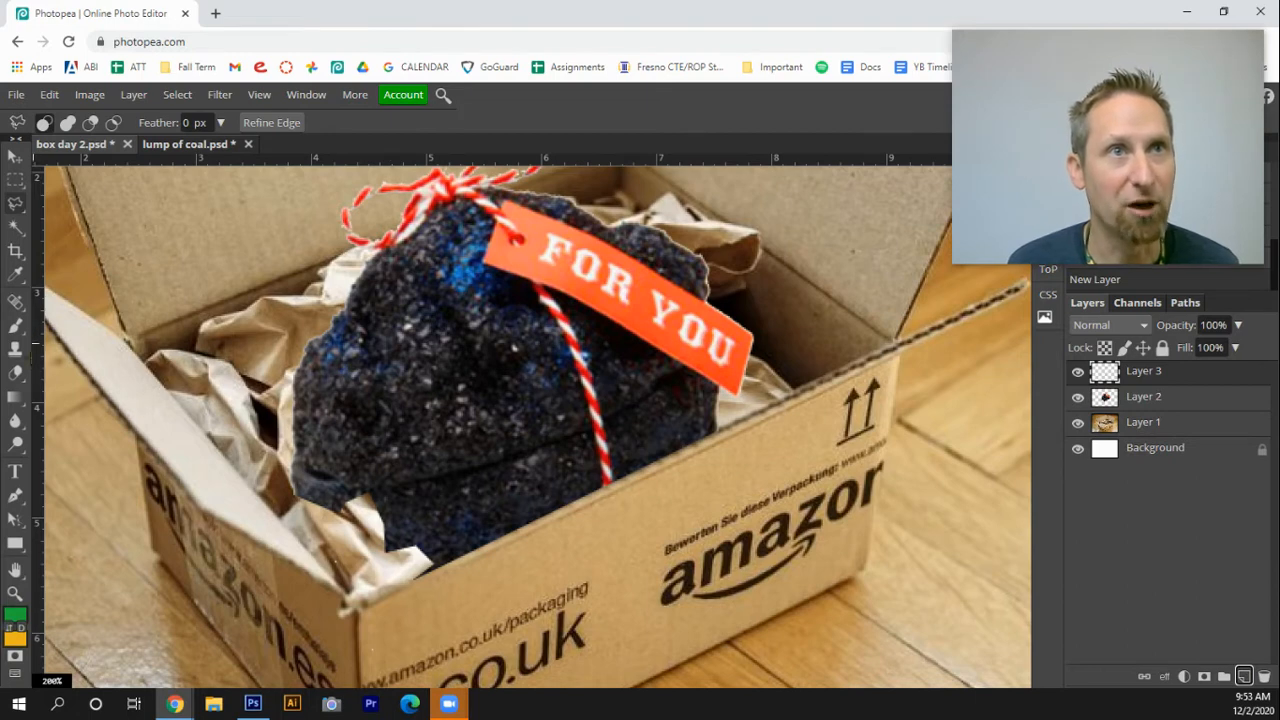
key(b)
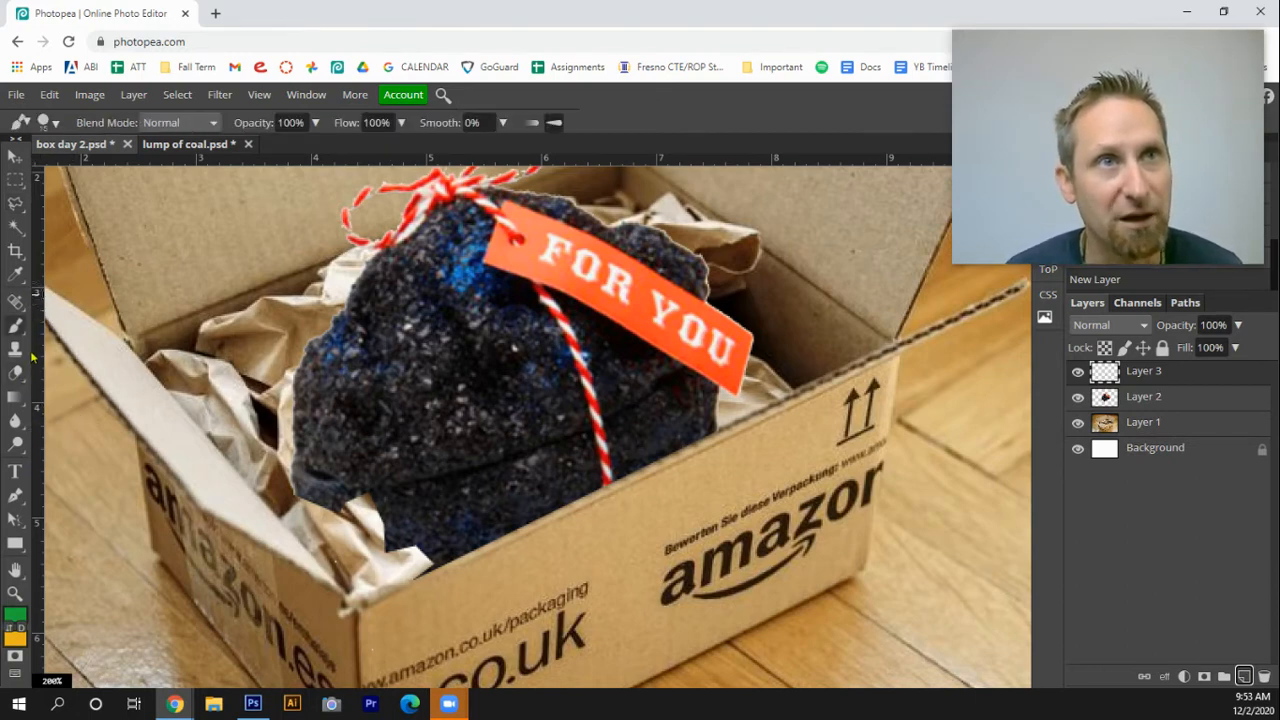
click(56, 124)
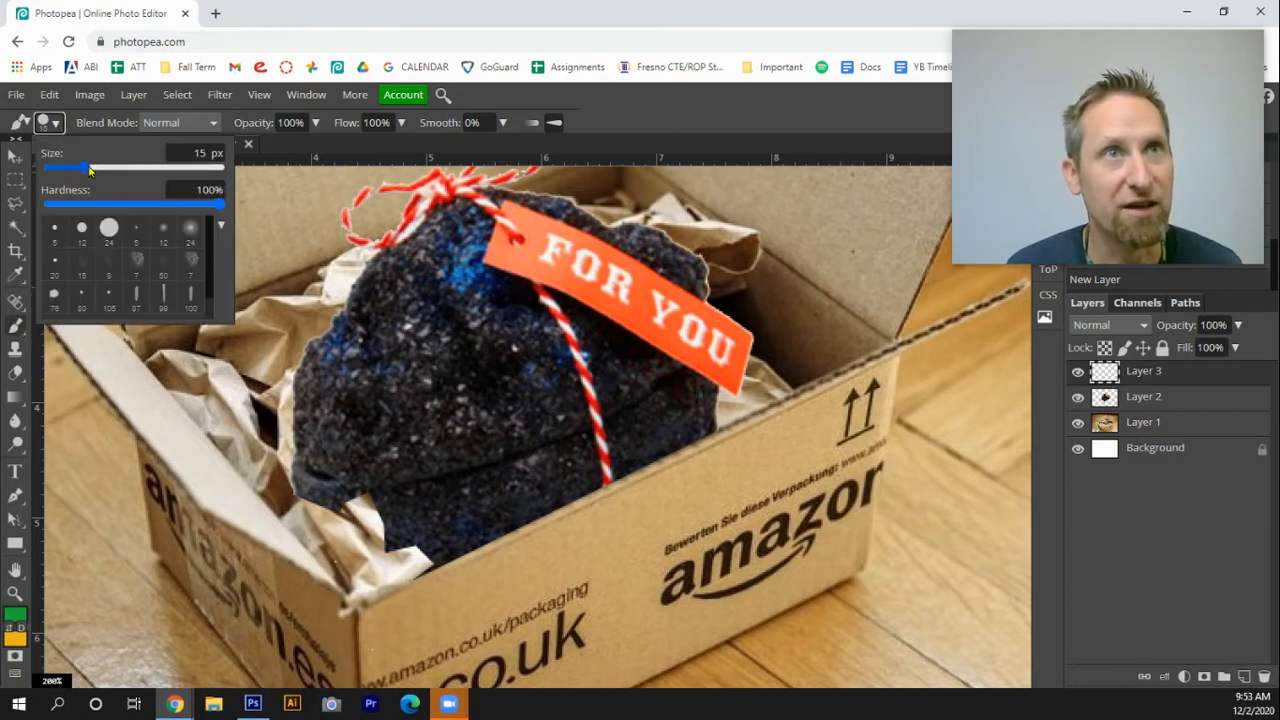
drag(89, 170, 108, 168)
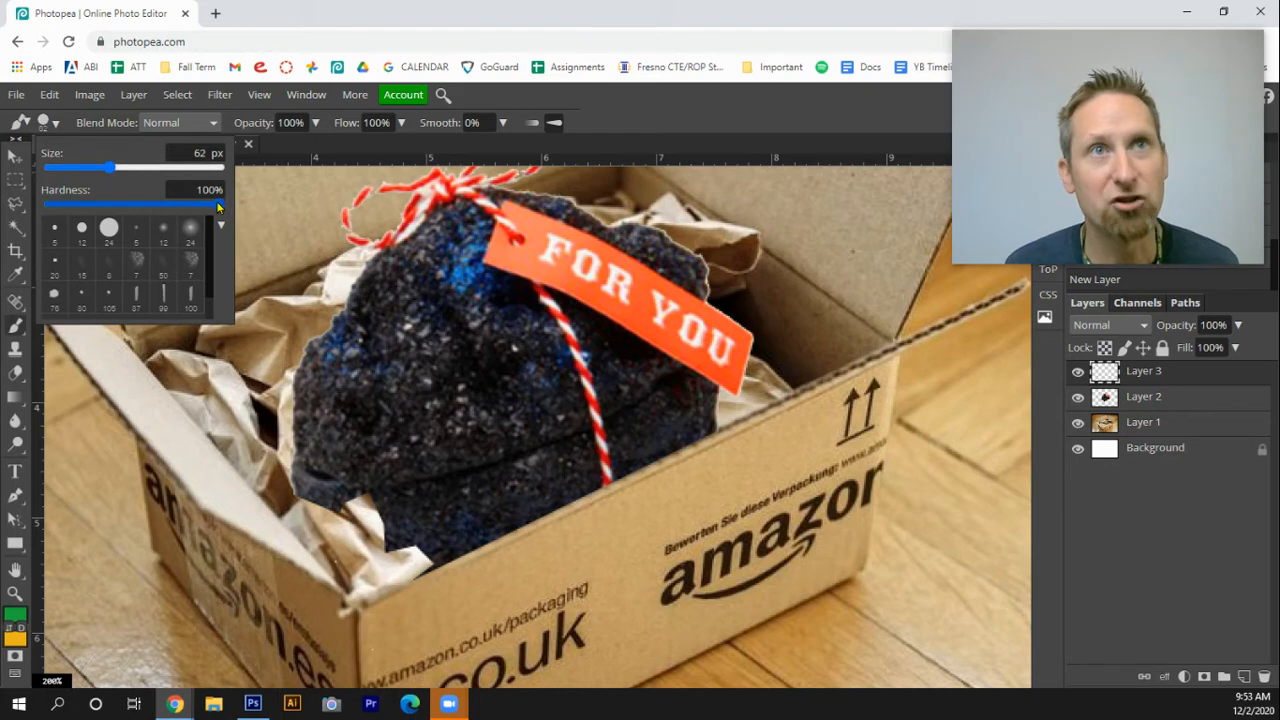
drag(220, 207, 44, 206)
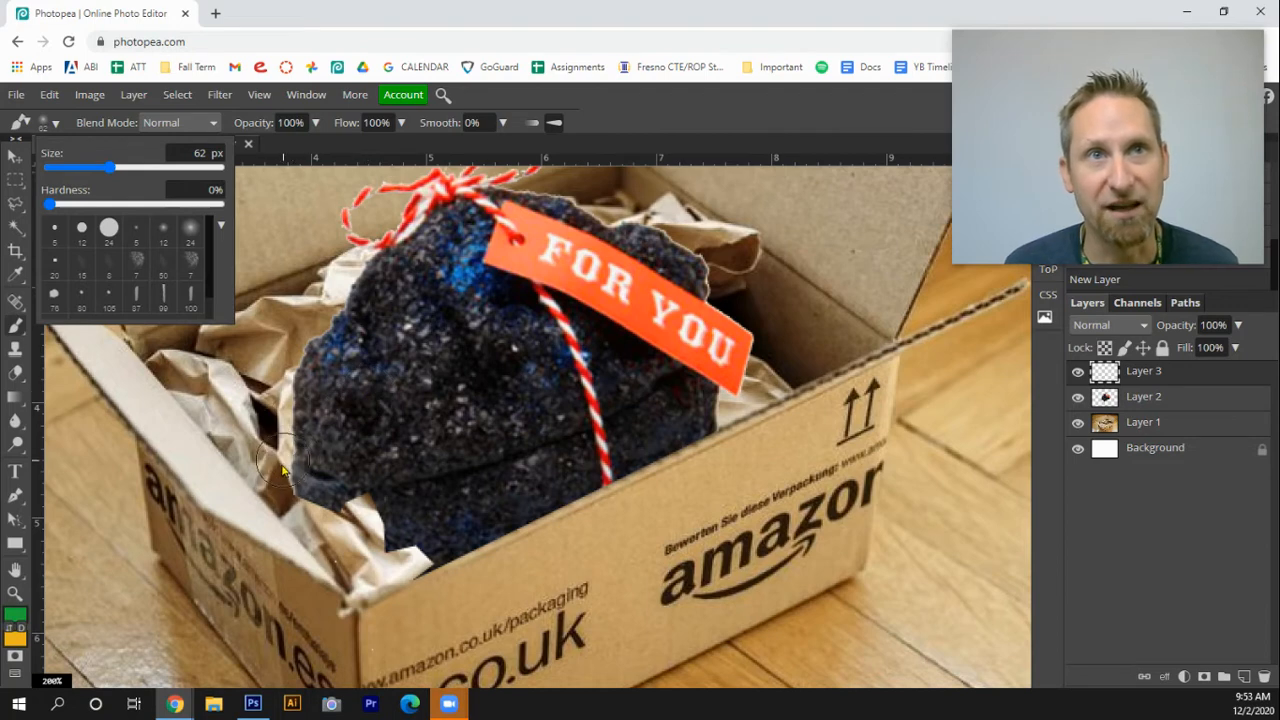
Try a green brush stroke along the coal's lower-left edge and undo it
drag(281, 470, 310, 555)
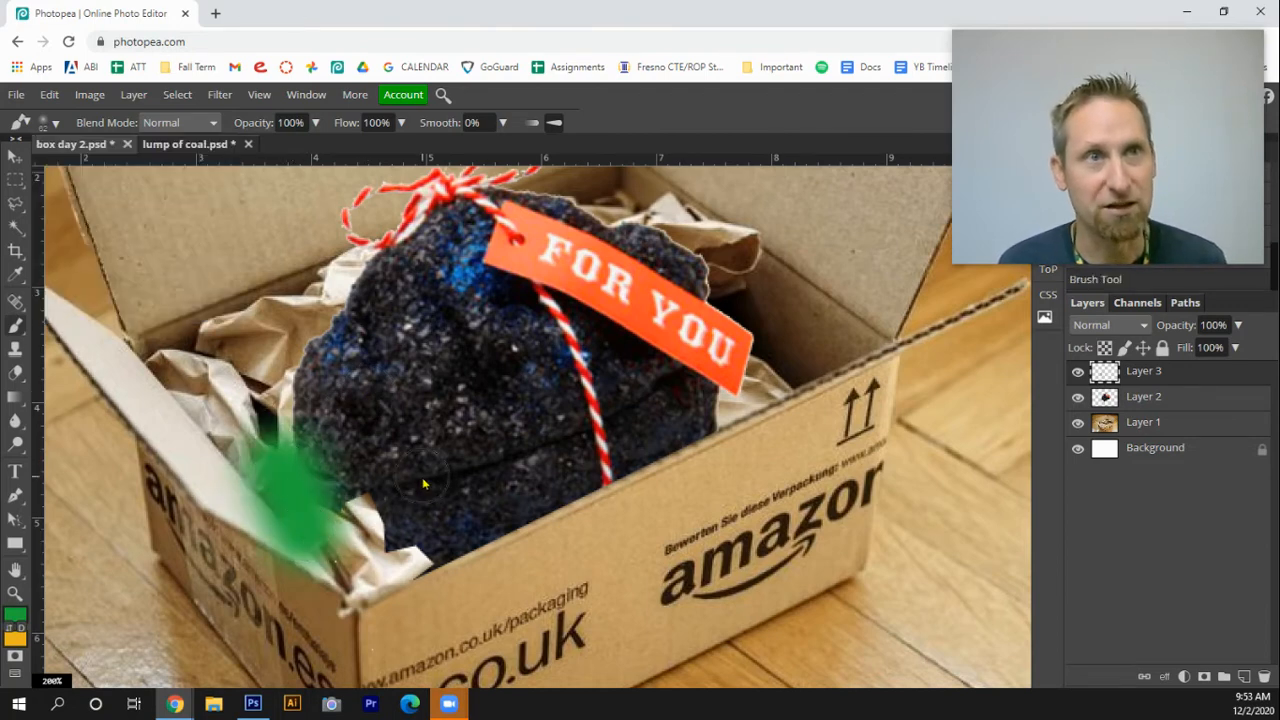
key(ctrl+z)
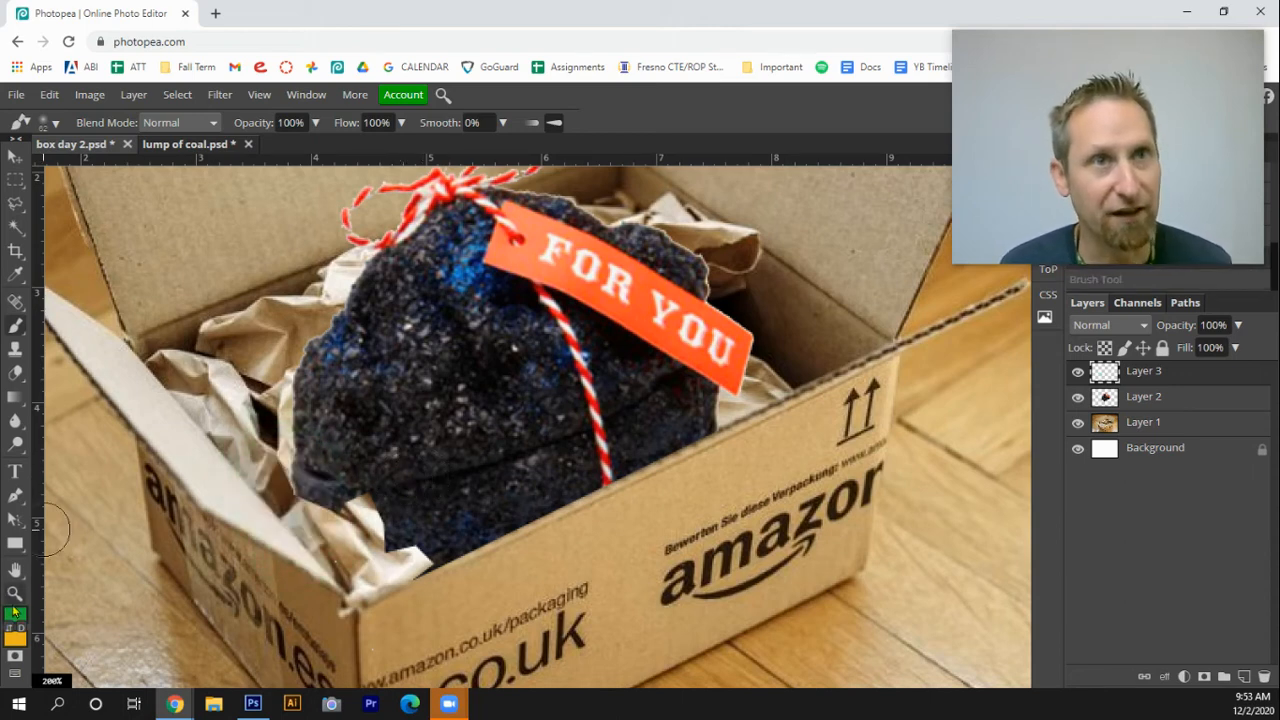
click(1224, 12)
mouse_move(686, 23)
mouse_down()
mouse_move(725, 45)
mouse_move(683, 31)
mouse_up()
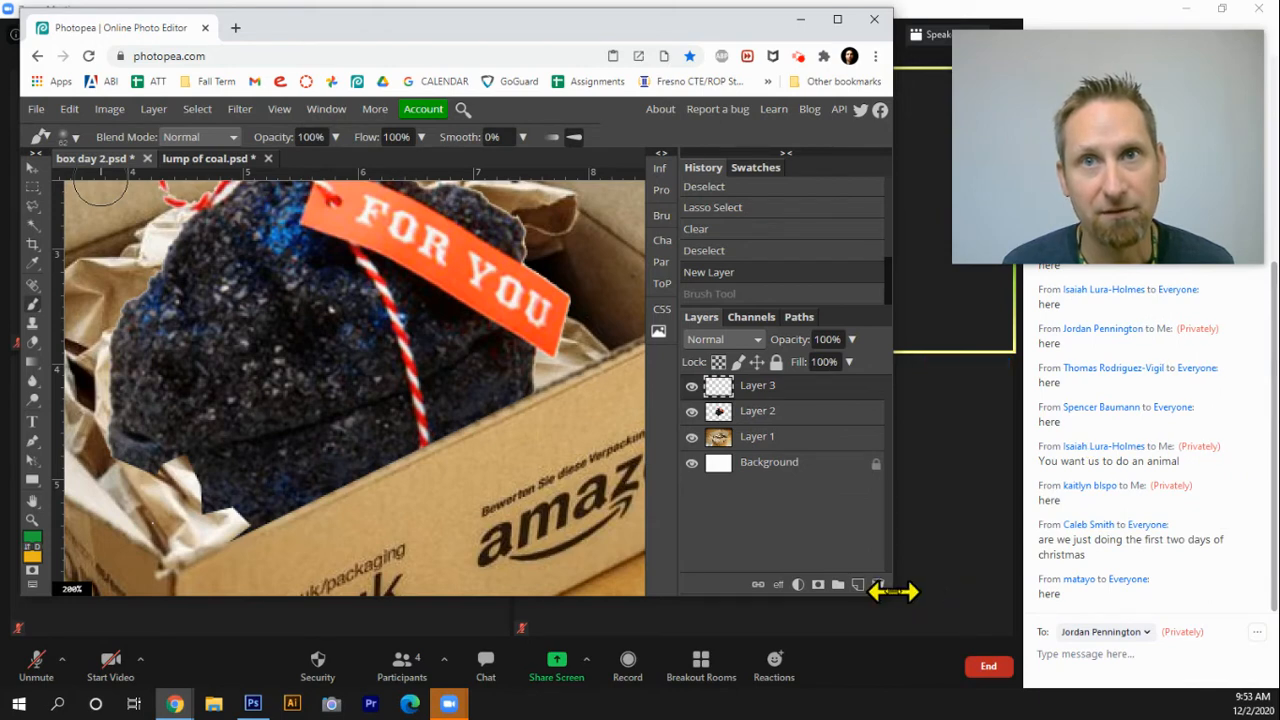
drag(893, 591, 1257, 623)
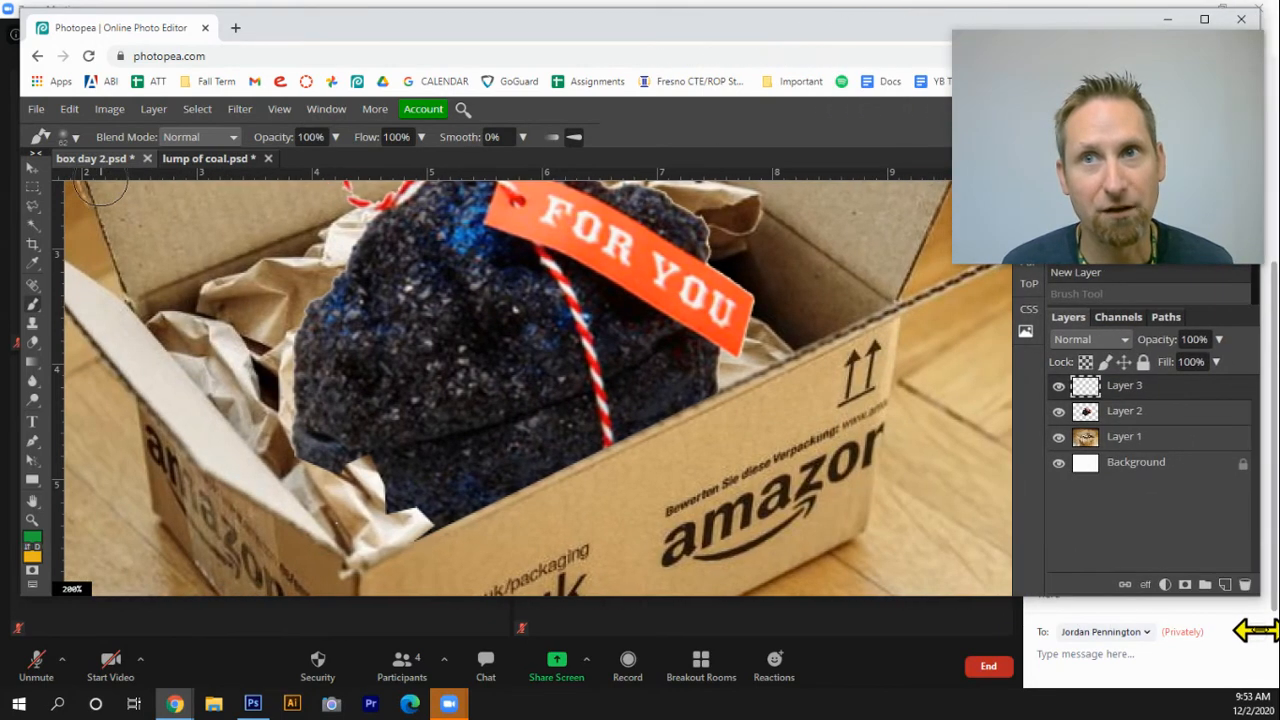
drag(836, 597, 834, 640)
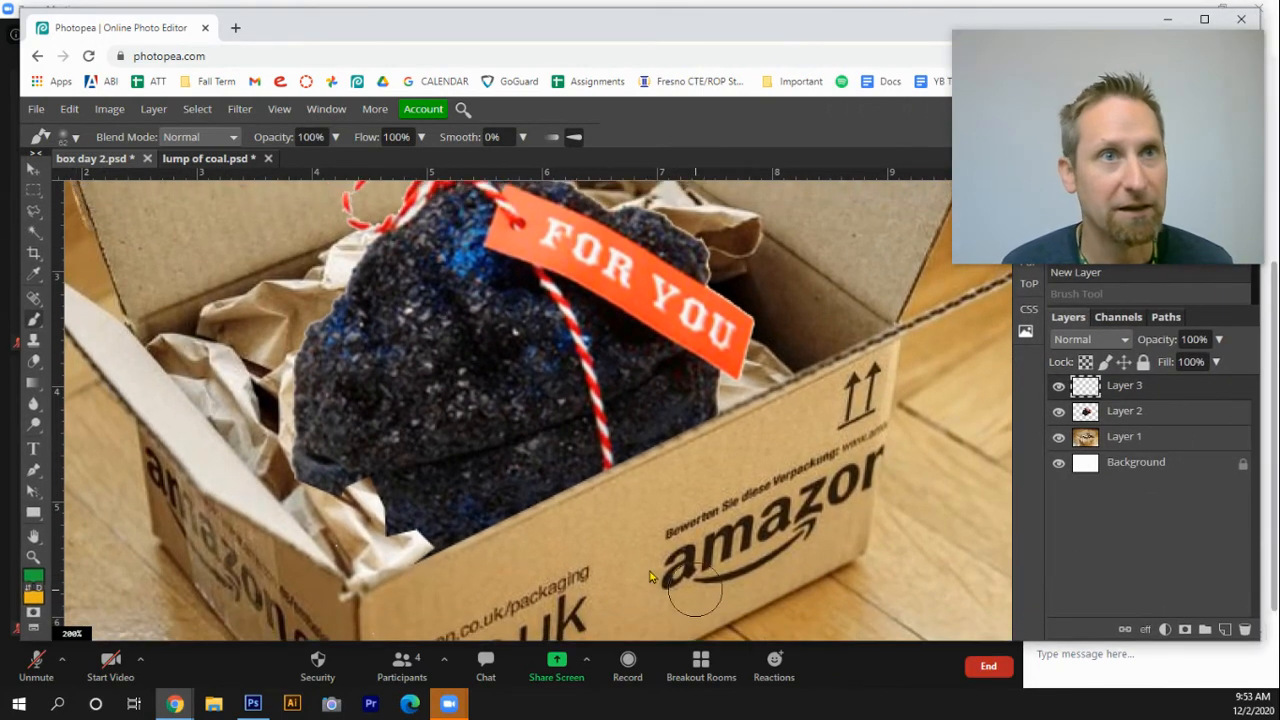
Switch the foreground colour to black and try painting a shadow under the coal, undoing both strokes
click(37, 592)
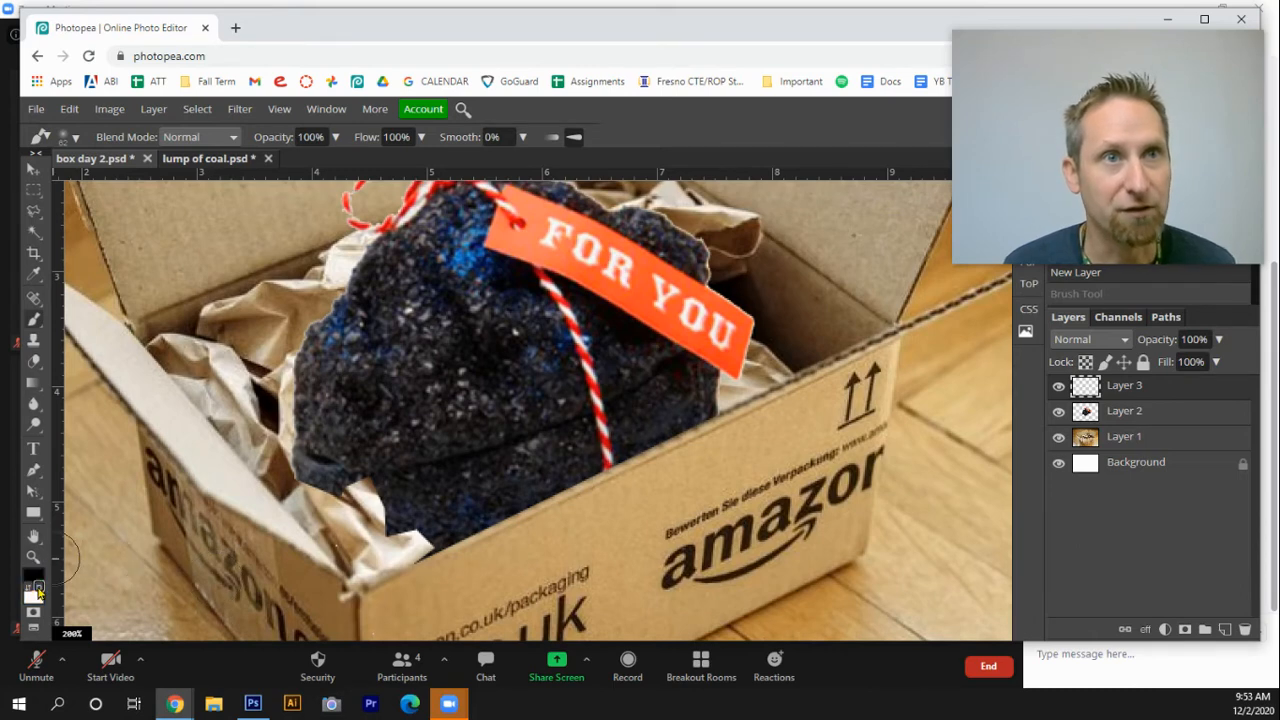
mouse_move(296, 468)
mouse_down()
mouse_move(391, 526)
mouse_move(347, 514)
mouse_move(438, 539)
mouse_up()
mouse_move(338, 526)
mouse_down()
mouse_move(289, 502)
mouse_move(375, 555)
mouse_up()
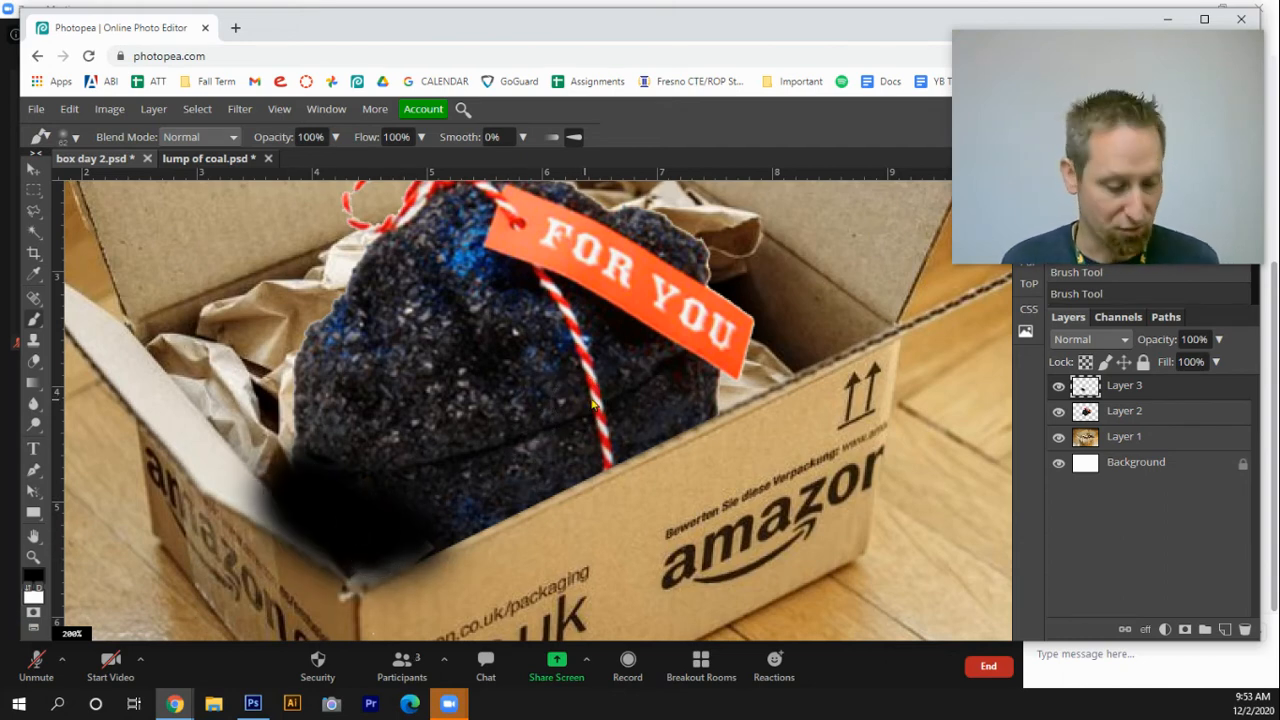
key(ctrl+z)
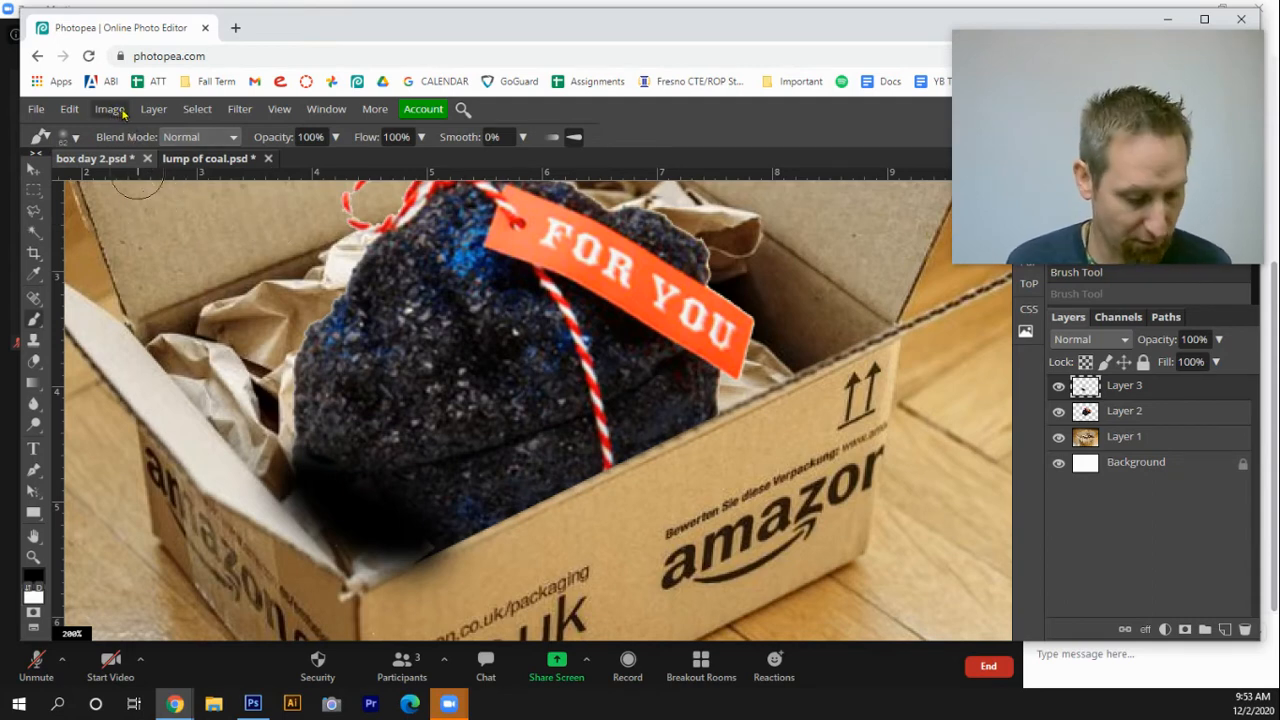
key(ctrl+z)
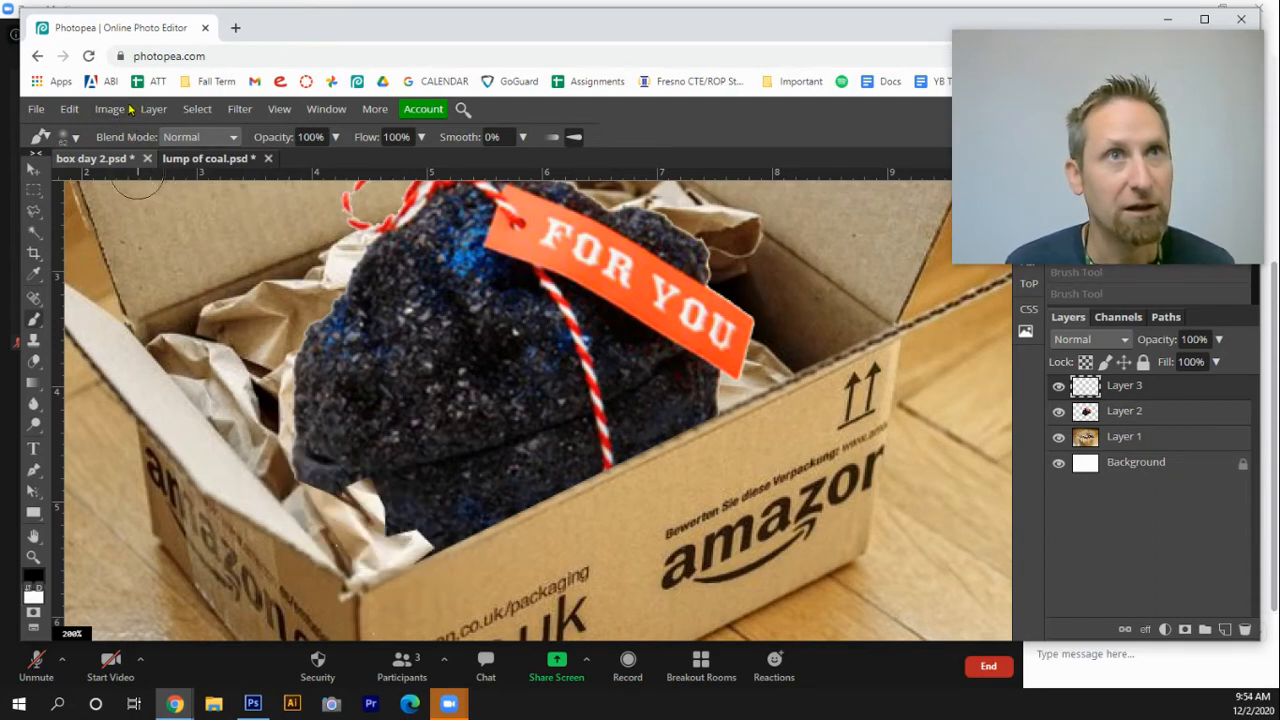
Set the brush opacity to 44% and paint soft black shadows along the coal's lower and right edges
click(111, 110)
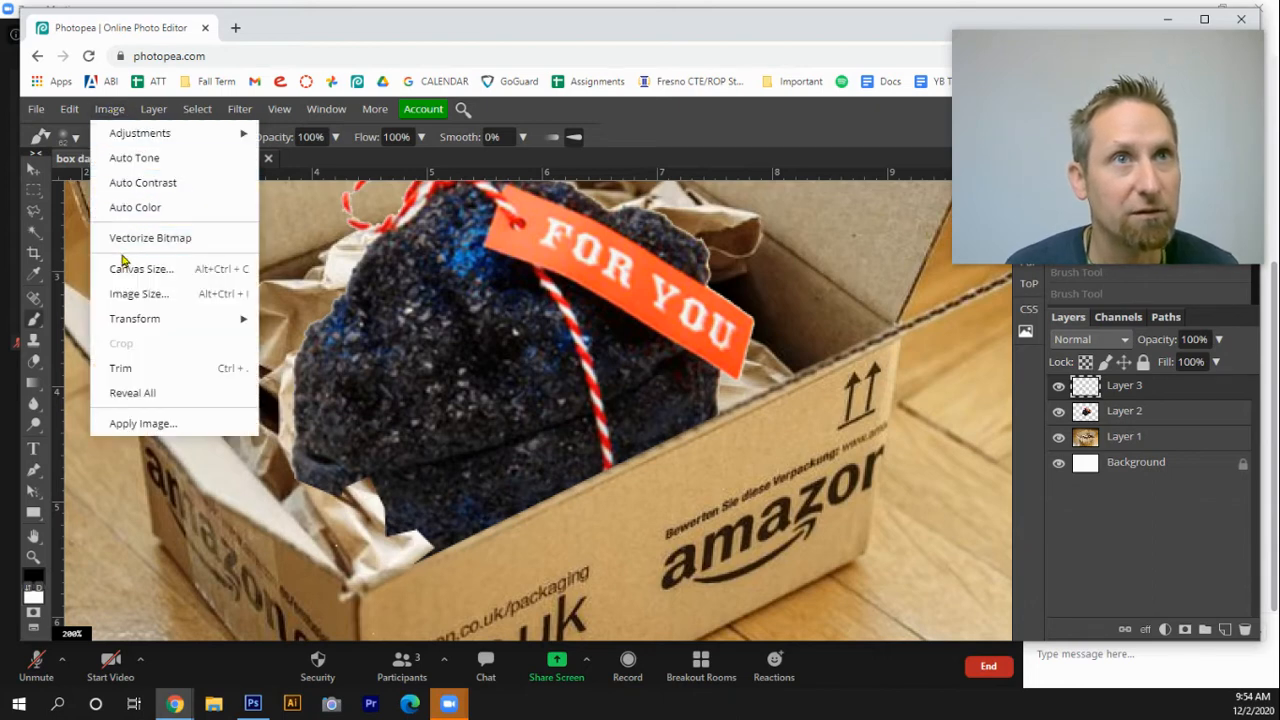
click(340, 164)
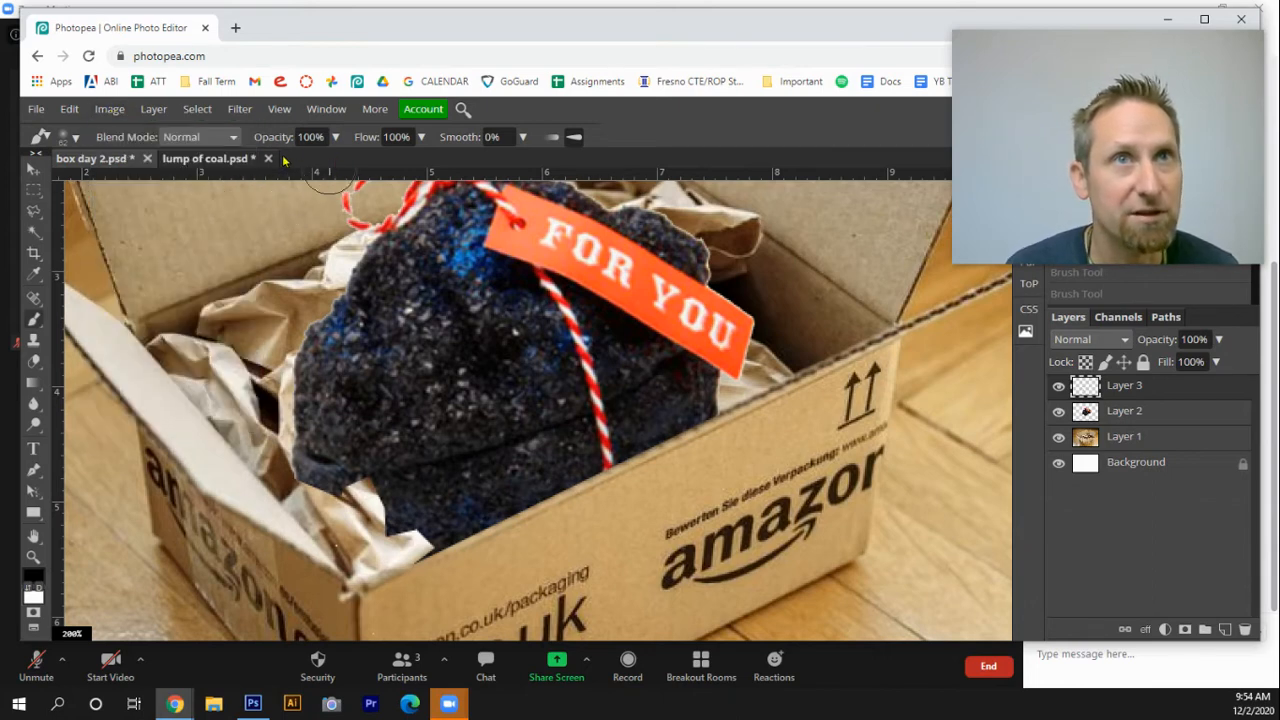
click(336, 137)
click(298, 163)
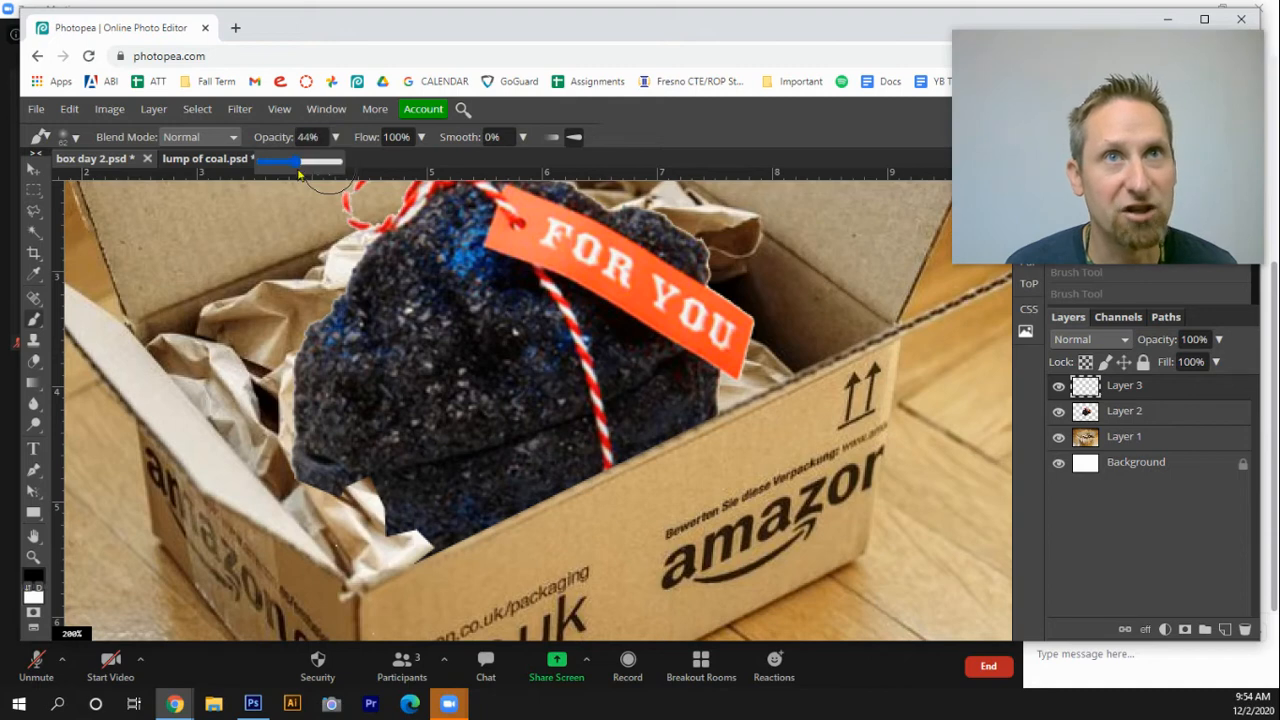
mouse_move(280, 456)
mouse_down()
mouse_move(350, 499)
mouse_move(320, 475)
mouse_move(332, 499)
mouse_move(372, 499)
mouse_move(387, 532)
mouse_move(443, 525)
mouse_move(372, 523)
mouse_move(373, 503)
mouse_move(386, 523)
mouse_move(384, 511)
mouse_move(328, 470)
mouse_up()
mouse_move(745, 392)
mouse_down()
mouse_move(757, 409)
mouse_move(722, 398)
mouse_move(795, 378)
mouse_move(710, 395)
mouse_move(818, 375)
mouse_move(797, 352)
mouse_move(785, 390)
mouse_up()
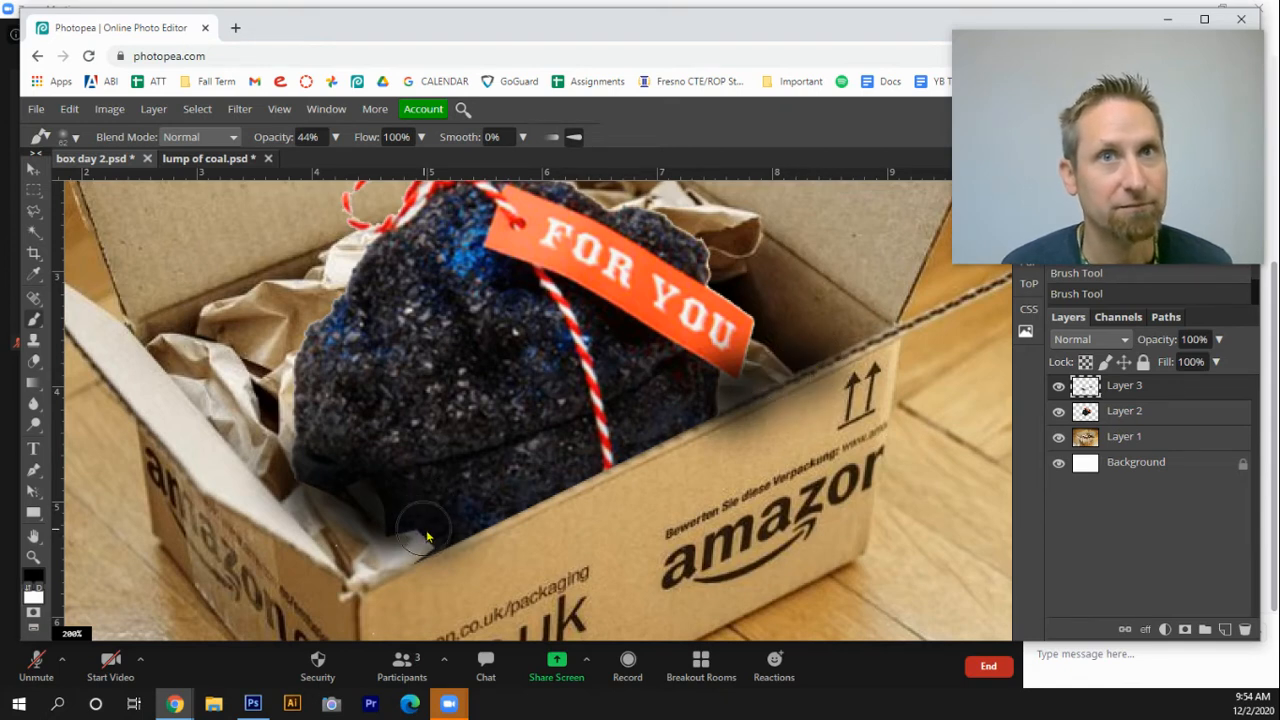
drag(432, 538, 412, 532)
drag(809, 423, 820, 366)
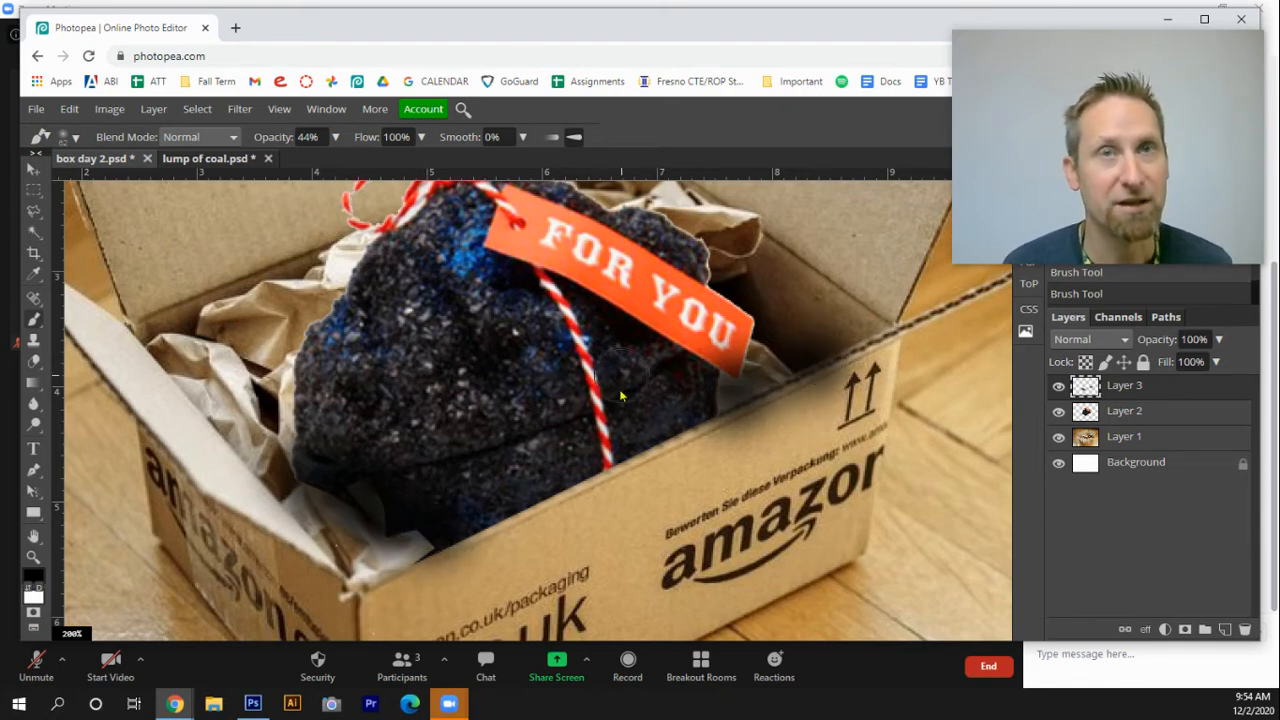
Erase stray shadow near the twine knot on the shadow layer with a 2 px Eraser
key(space)
drag(635, 318, 640, 380)
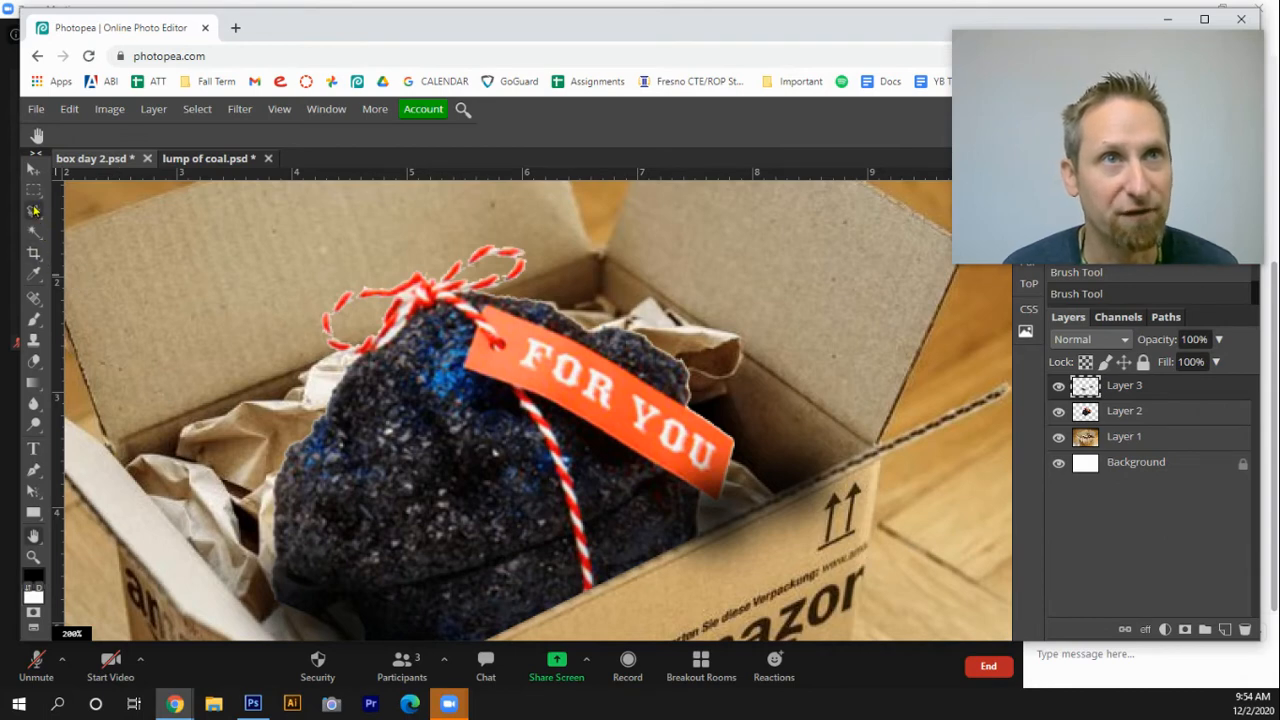
click(35, 365)
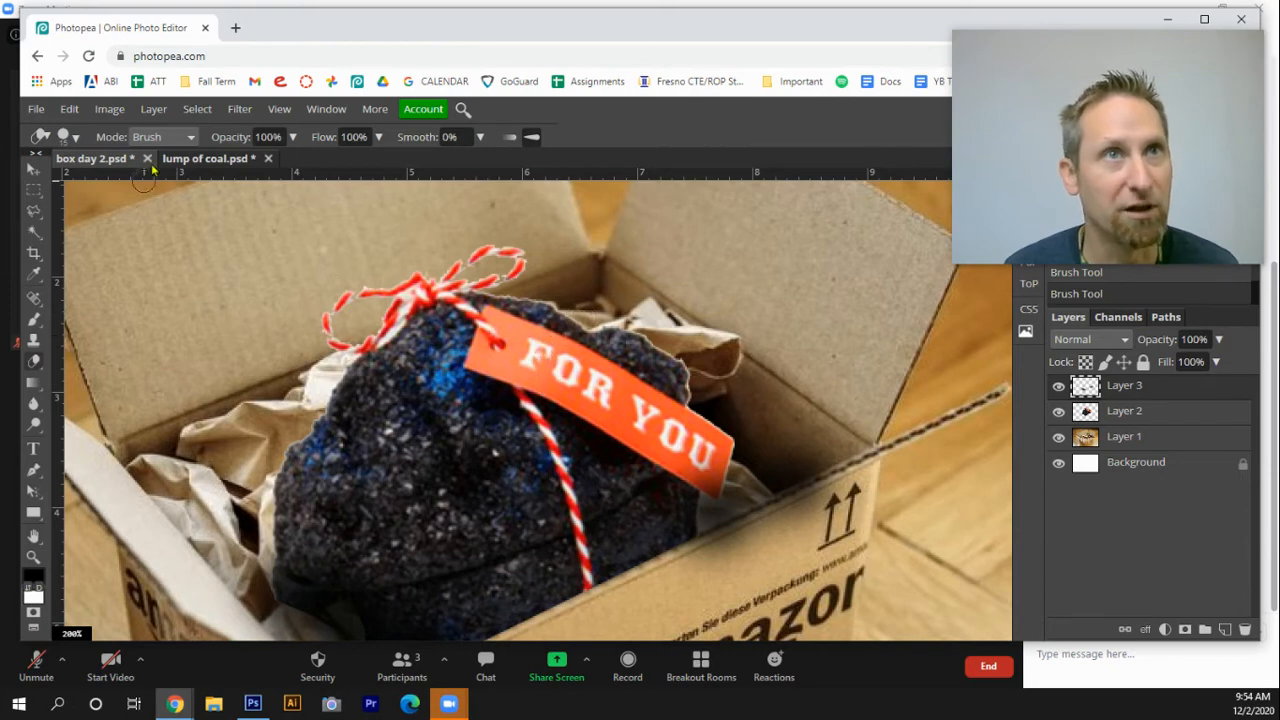
click(66, 136)
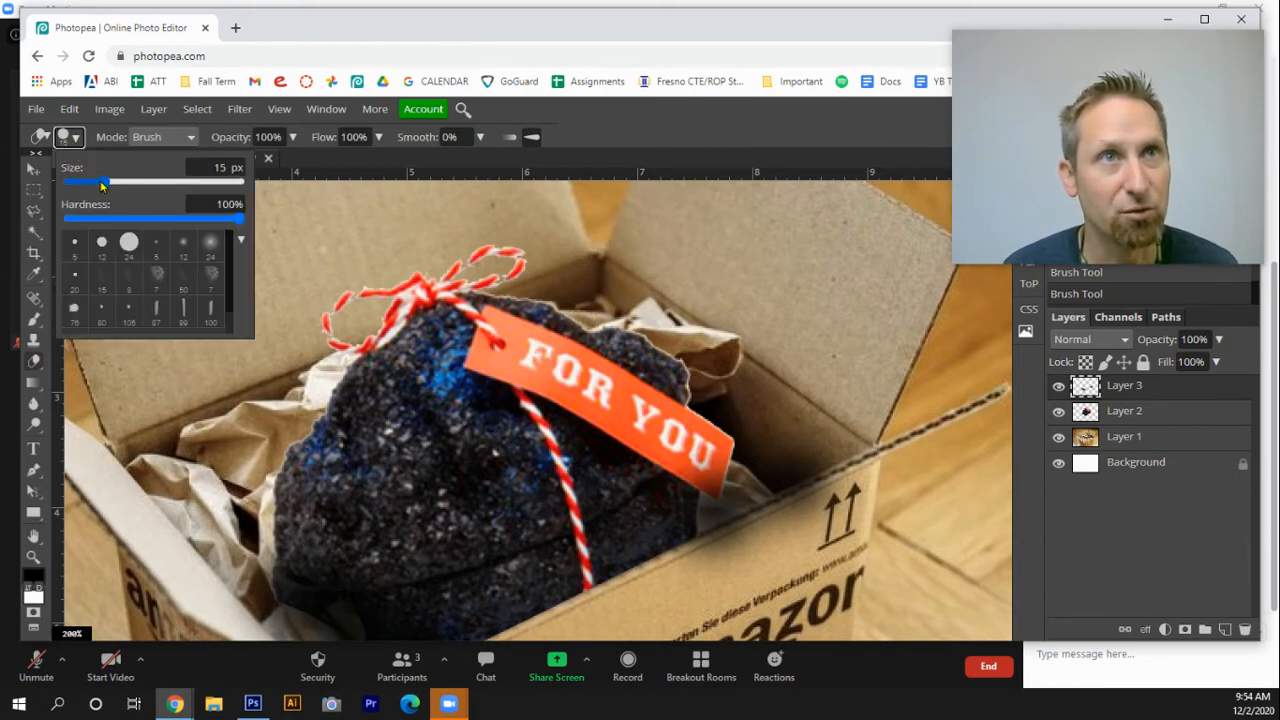
mouse_move(101, 185)
mouse_down()
mouse_move(68, 186)
mouse_move(84, 187)
mouse_up()
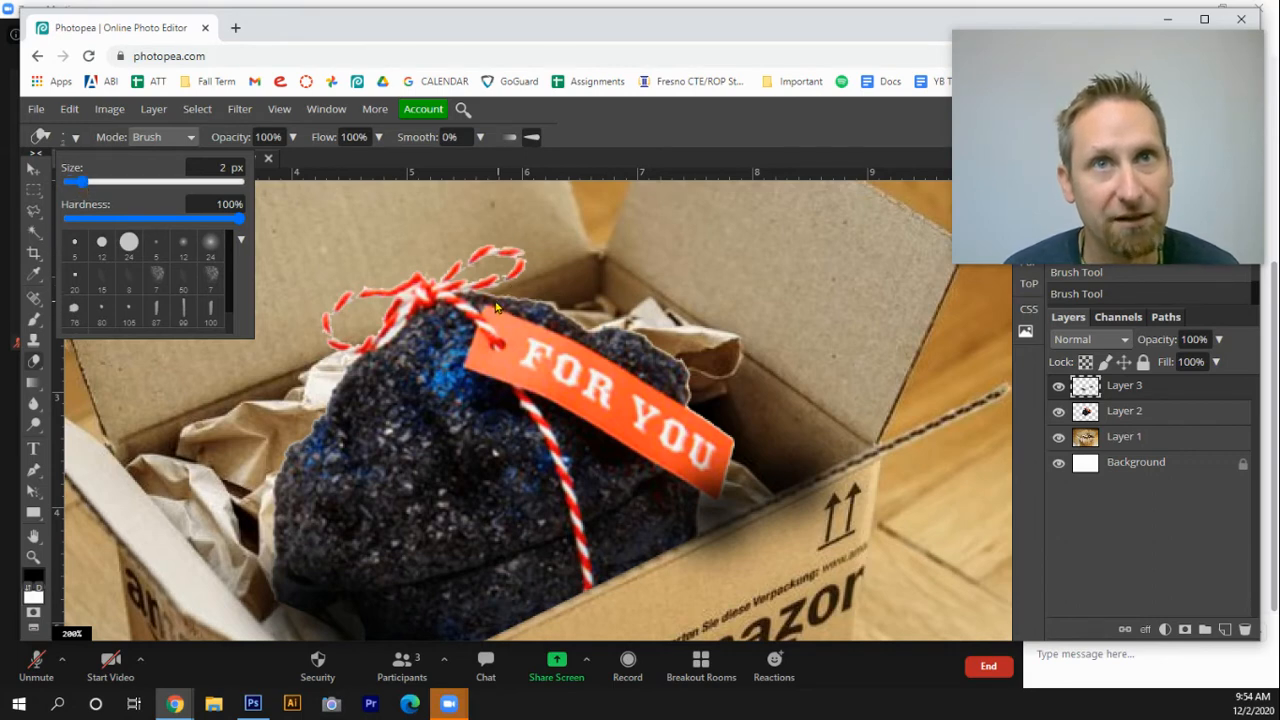
click(485, 299)
drag(503, 305, 494, 306)
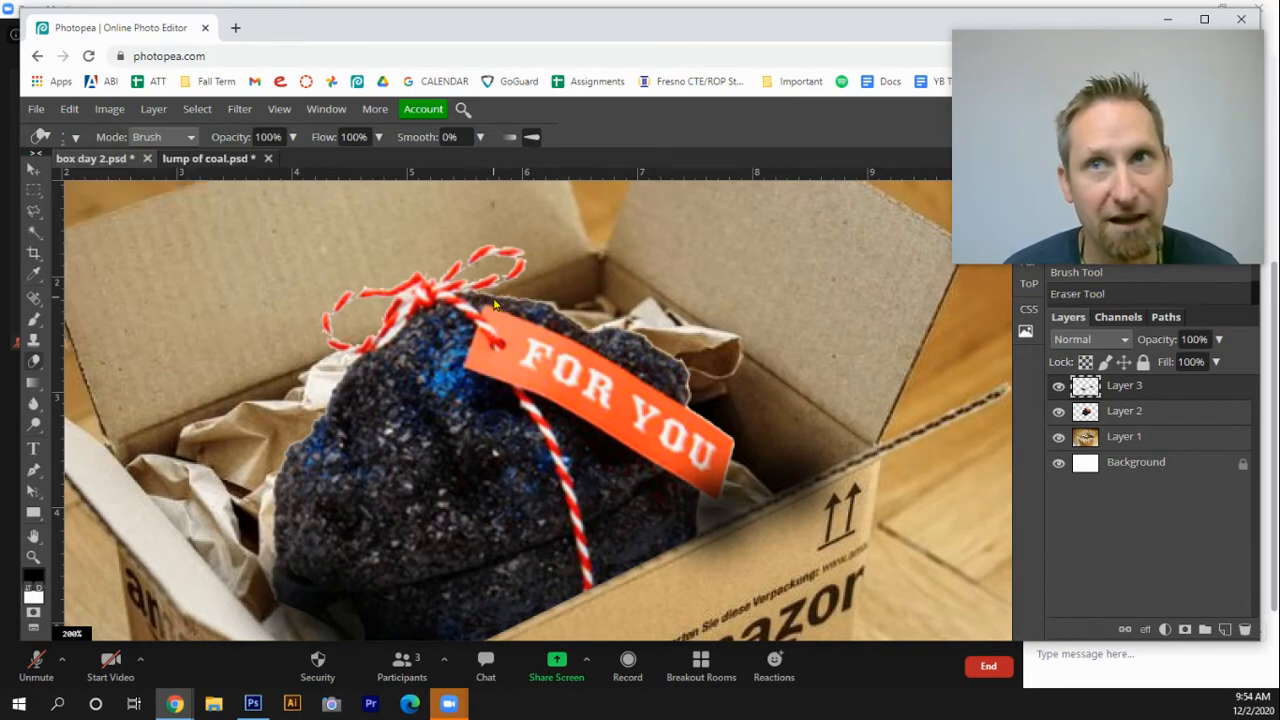
Select the coal layer and erase a tiny spot at its edge beside the tag
click(1138, 411)
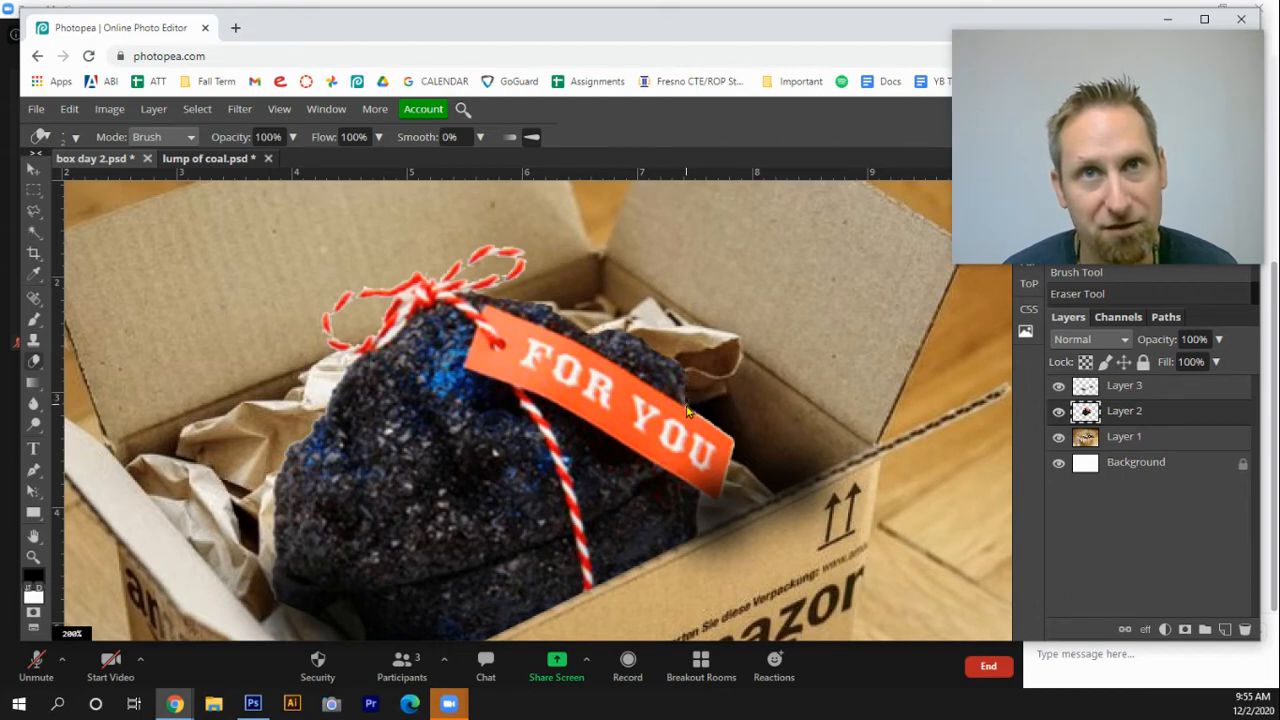
drag(686, 406, 686, 409)
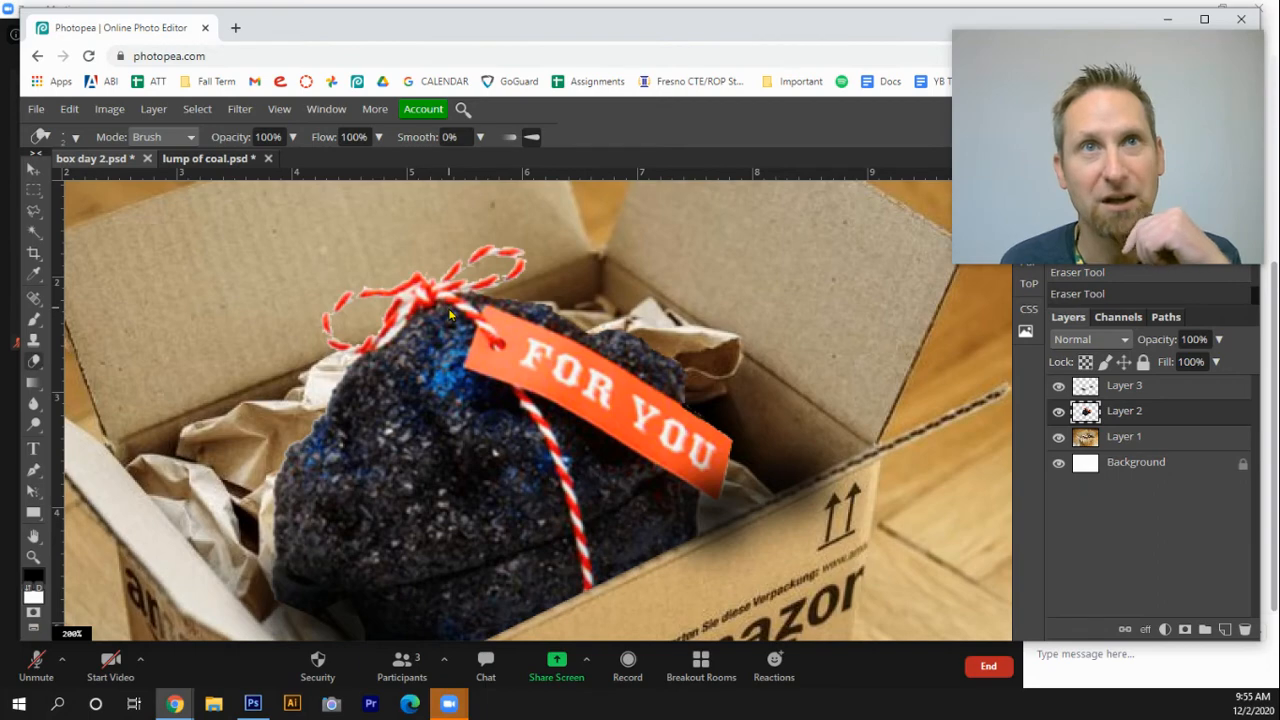
click(33, 557)
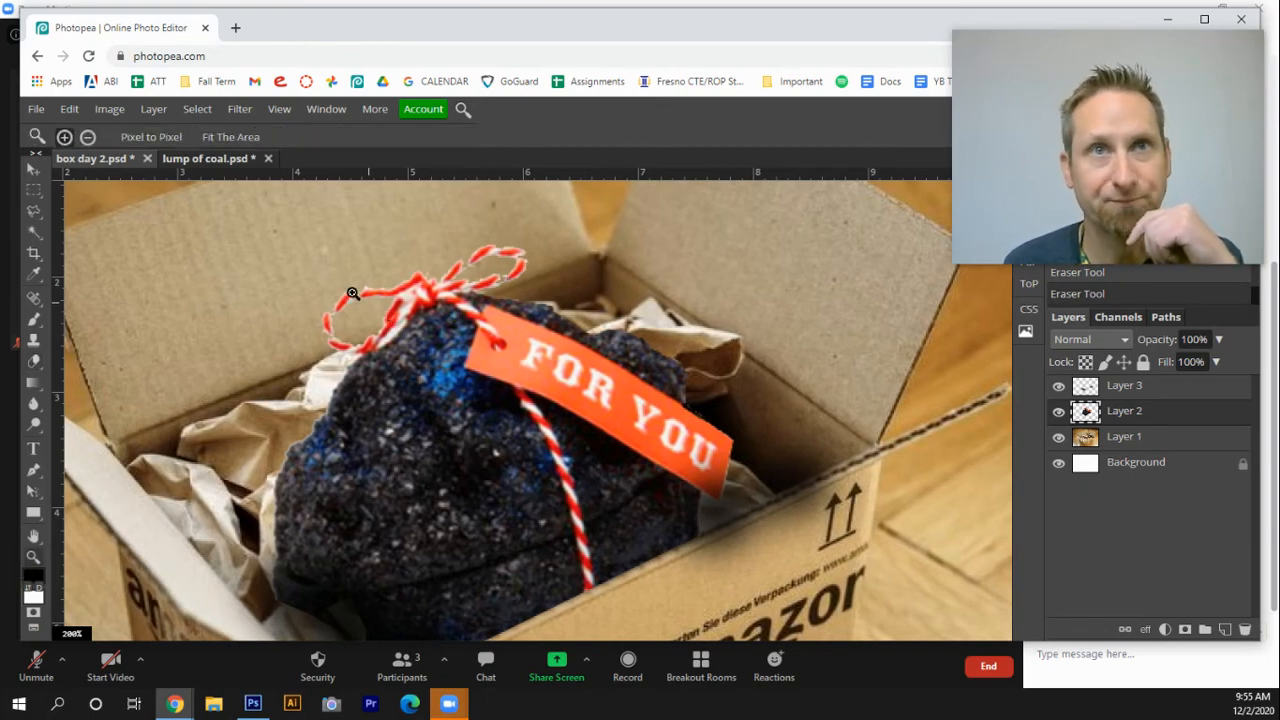
Try painting a 12 px black brush dab over the twine loop on the box photo layer, undoing it
click(352, 293)
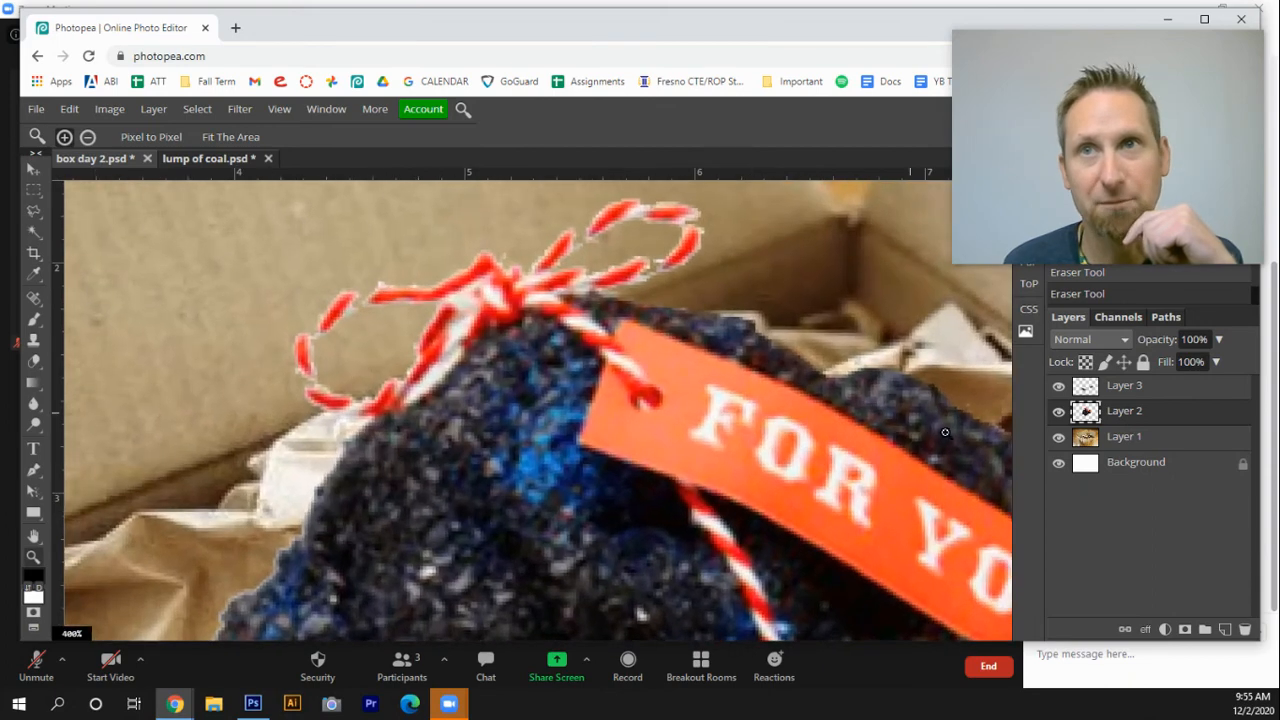
click(352, 293)
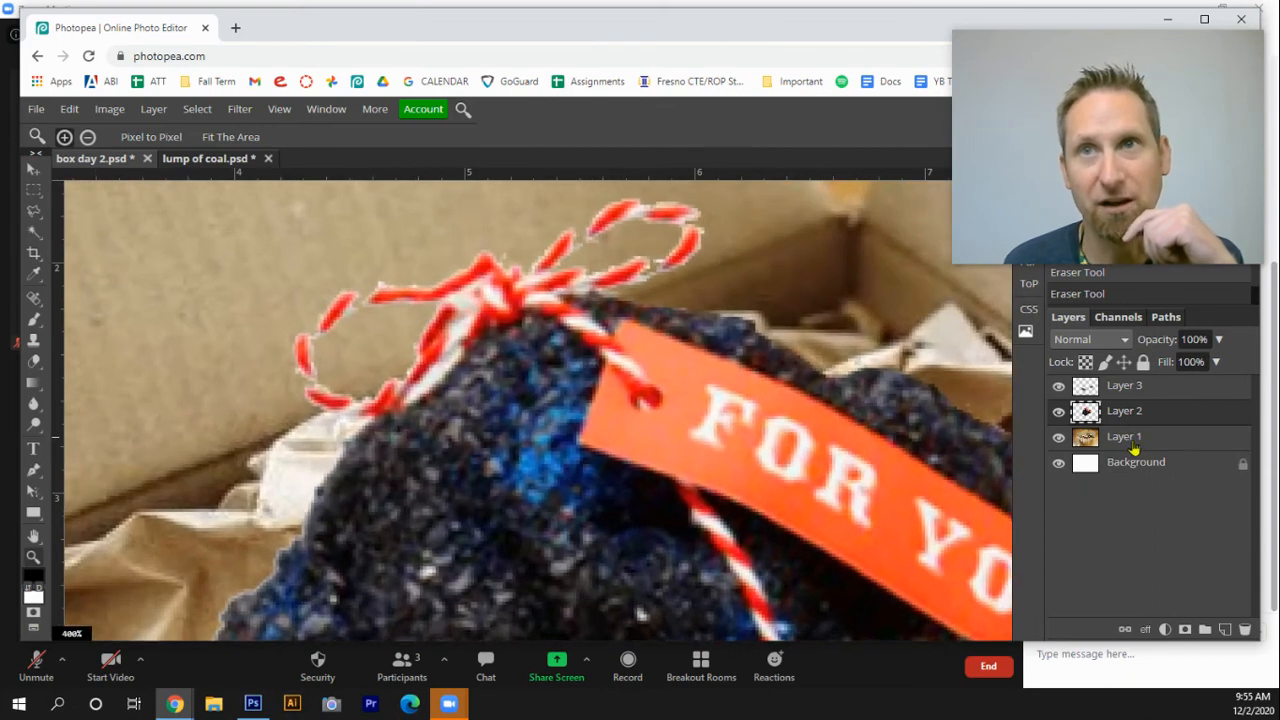
click(1100, 445)
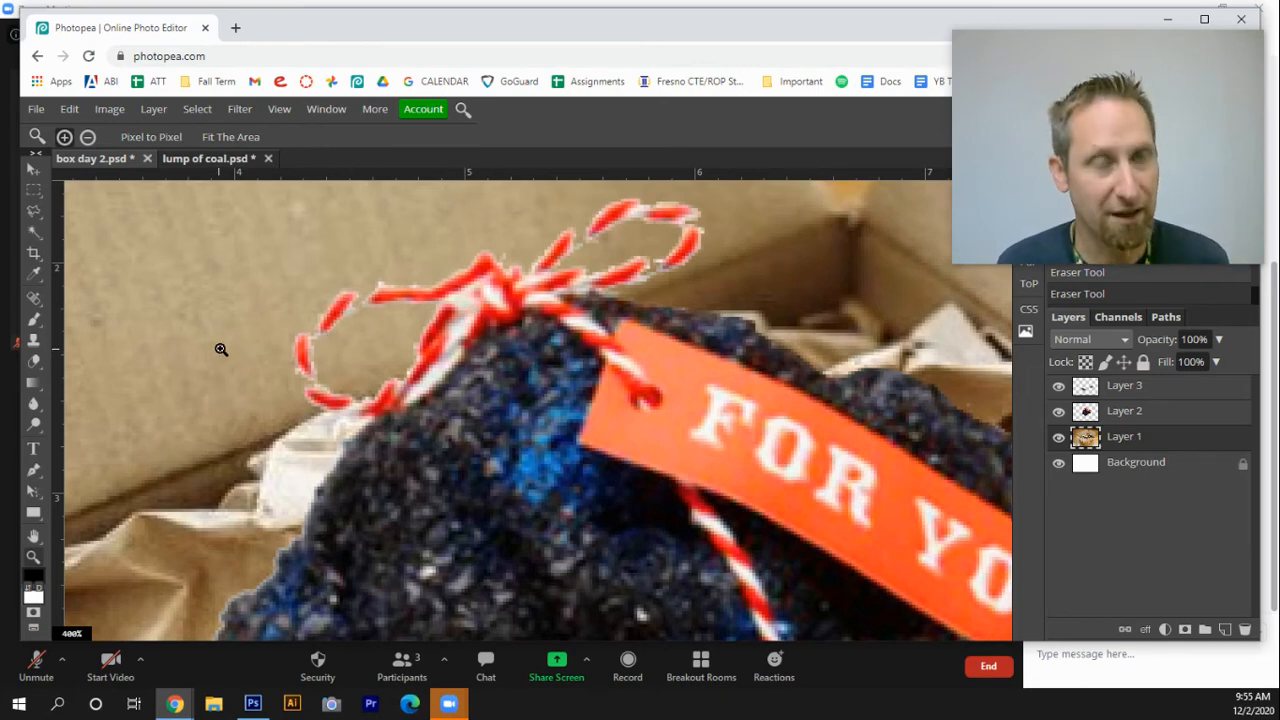
key(b)
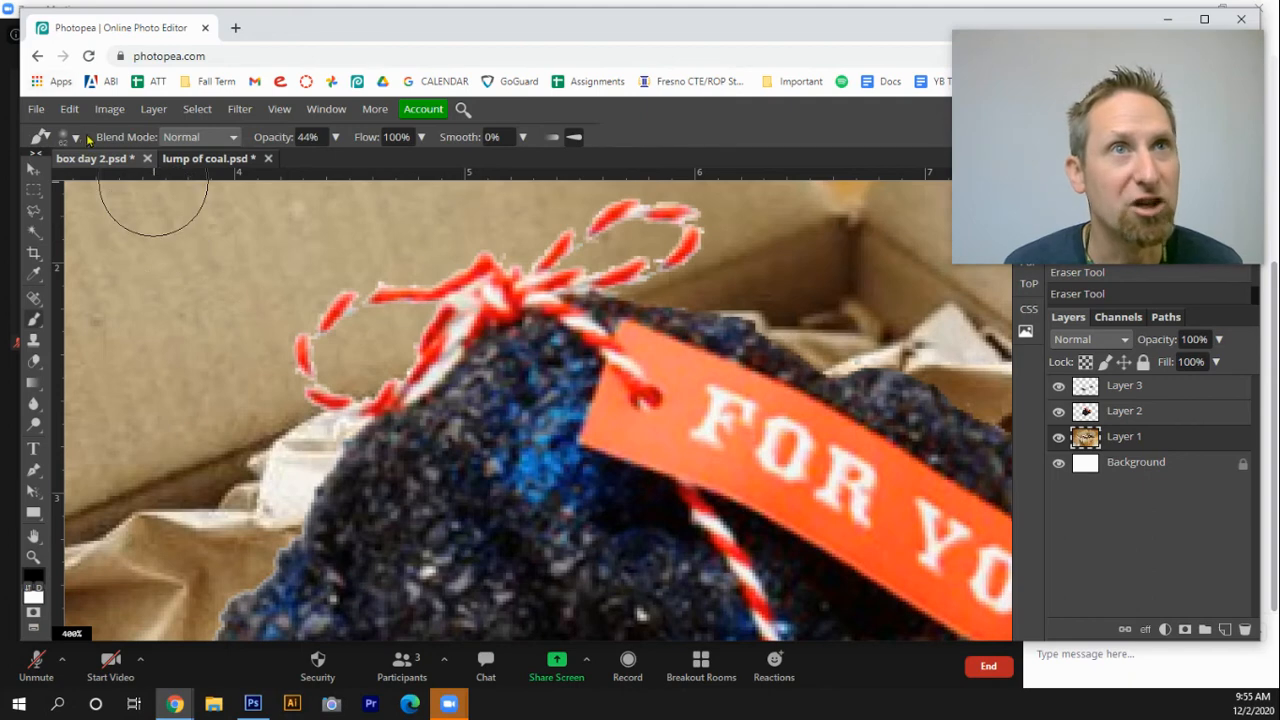
click(75, 139)
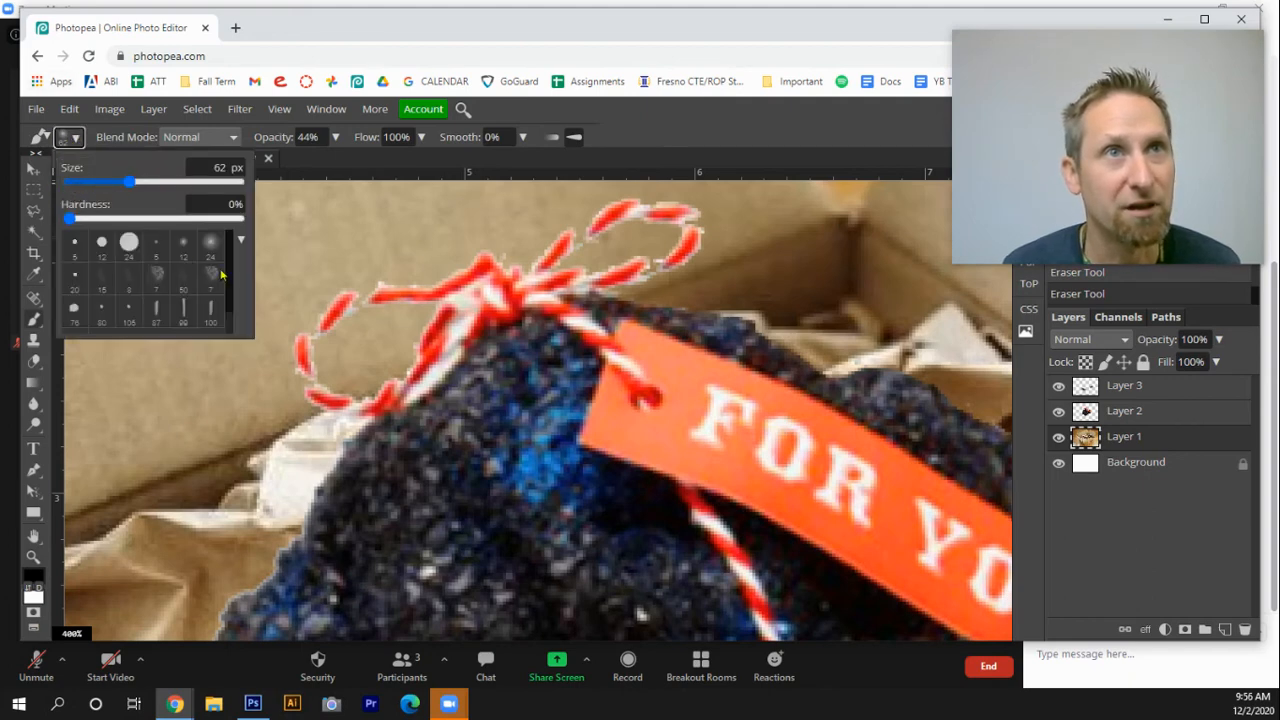
drag(129, 181, 86, 182)
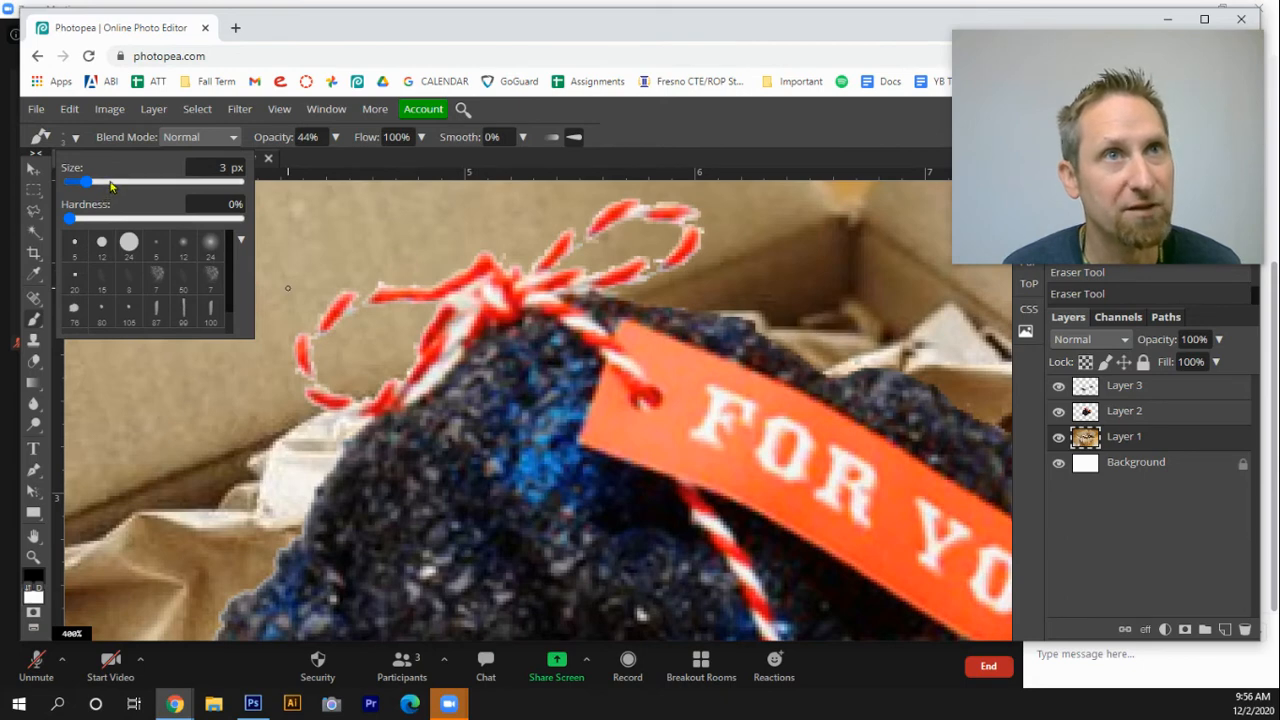
click(112, 183)
click(90, 182)
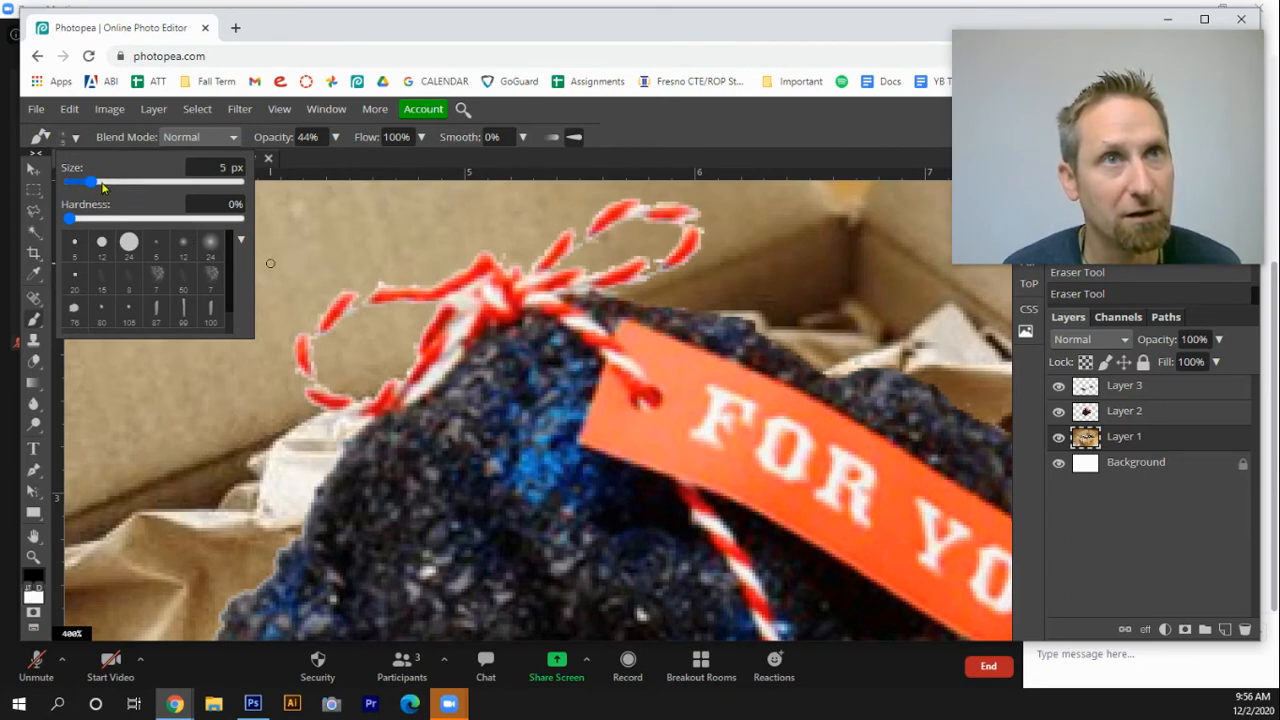
click(102, 183)
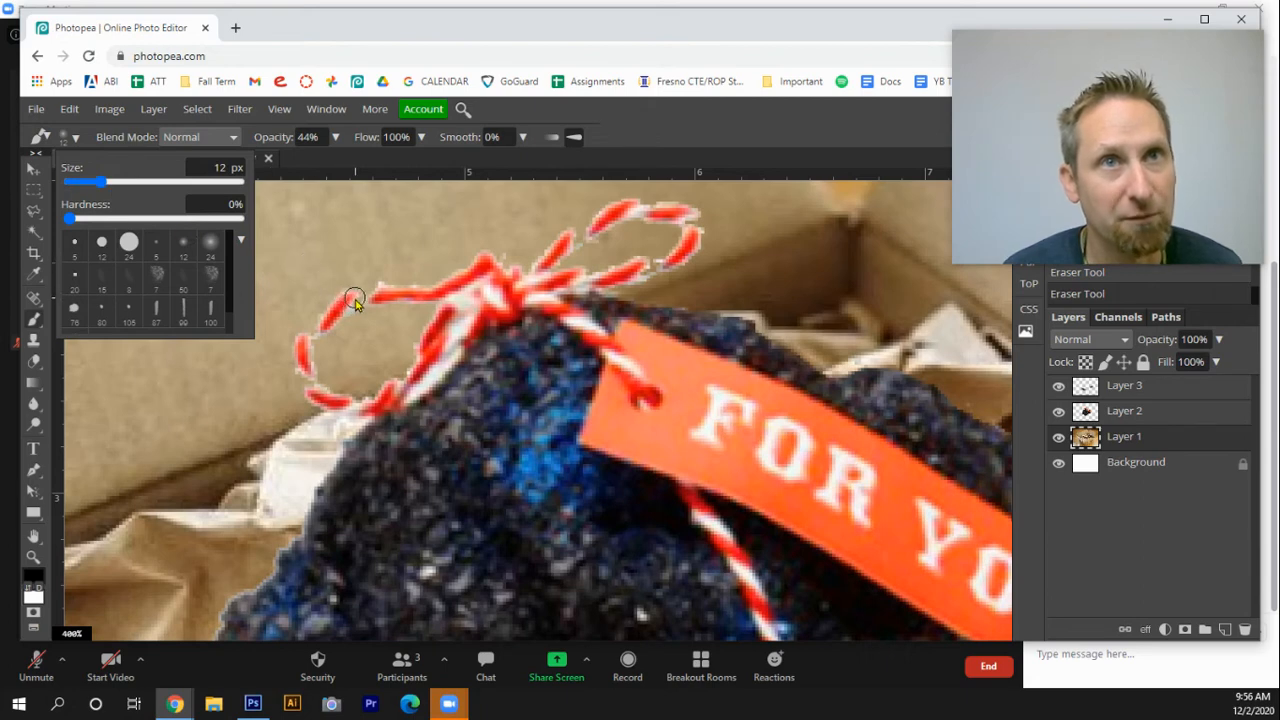
click(355, 300)
click(362, 296)
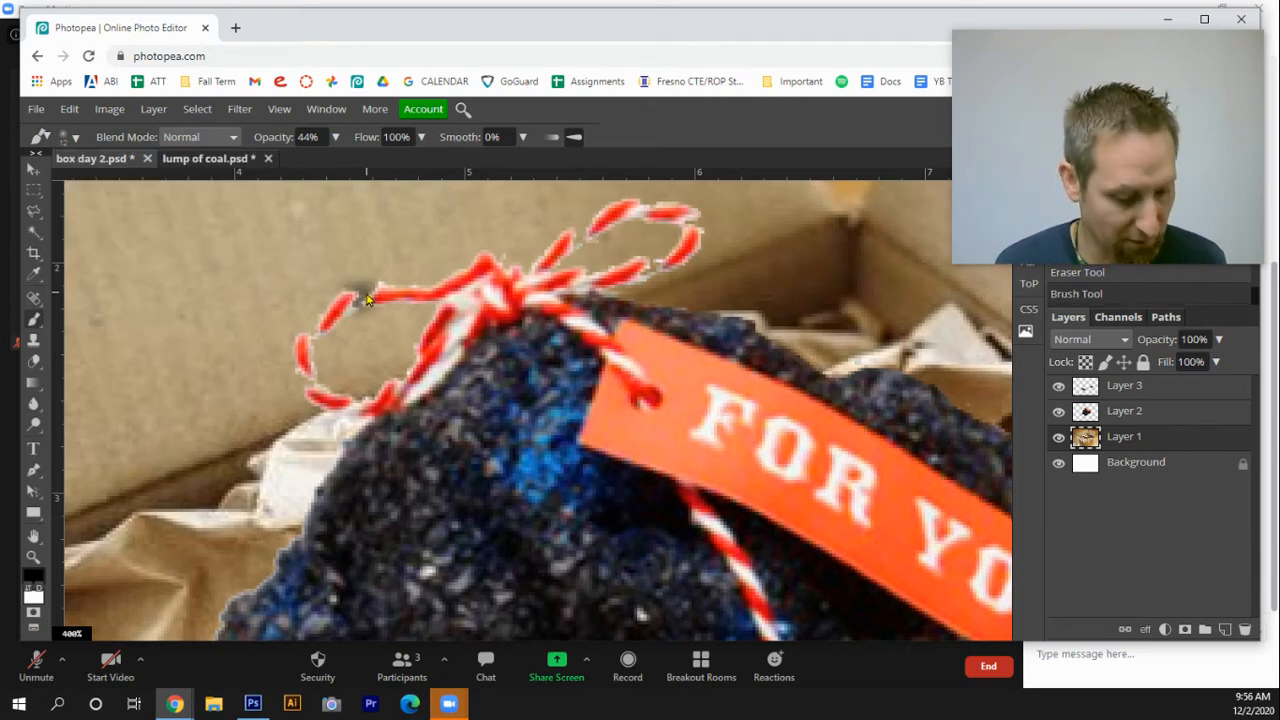
key(ctrl+z)
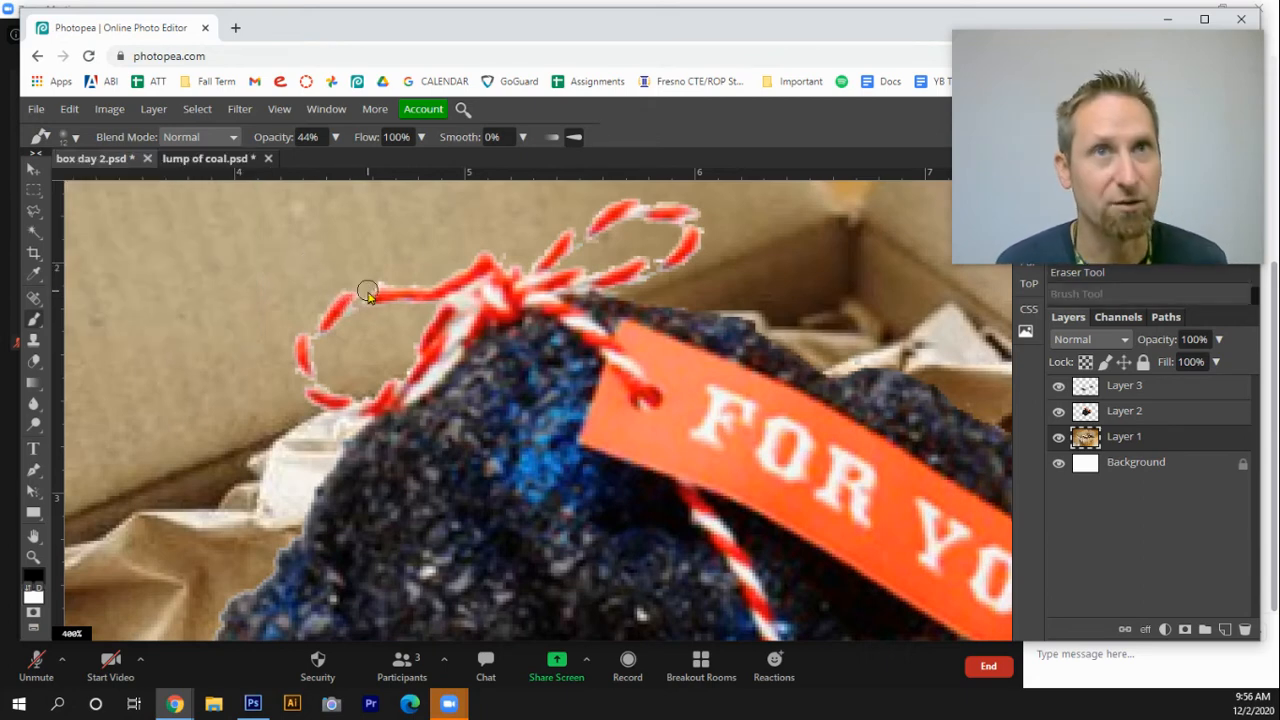
Swap to a white foreground and paint the missing twine segment across the upper loop of the bow
click(28, 594)
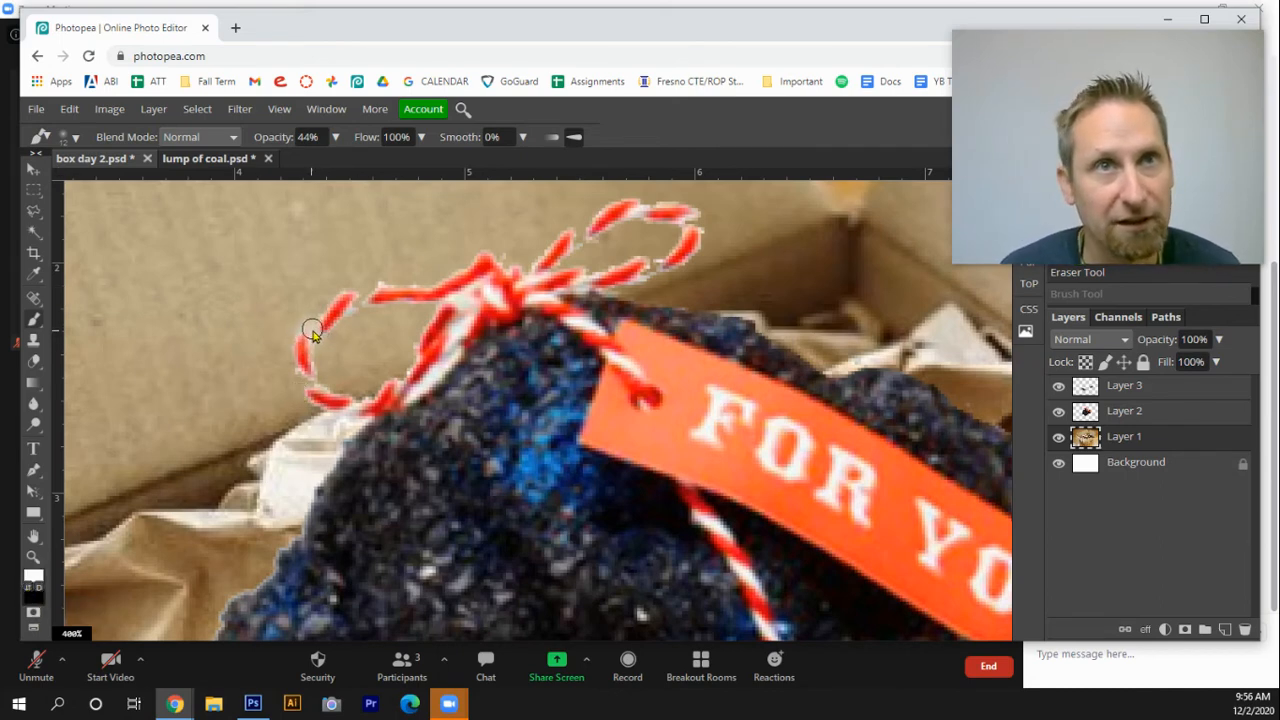
drag(309, 334, 382, 294)
Set the brush hardness to 38% while keeping the 12 px size
click(69, 137)
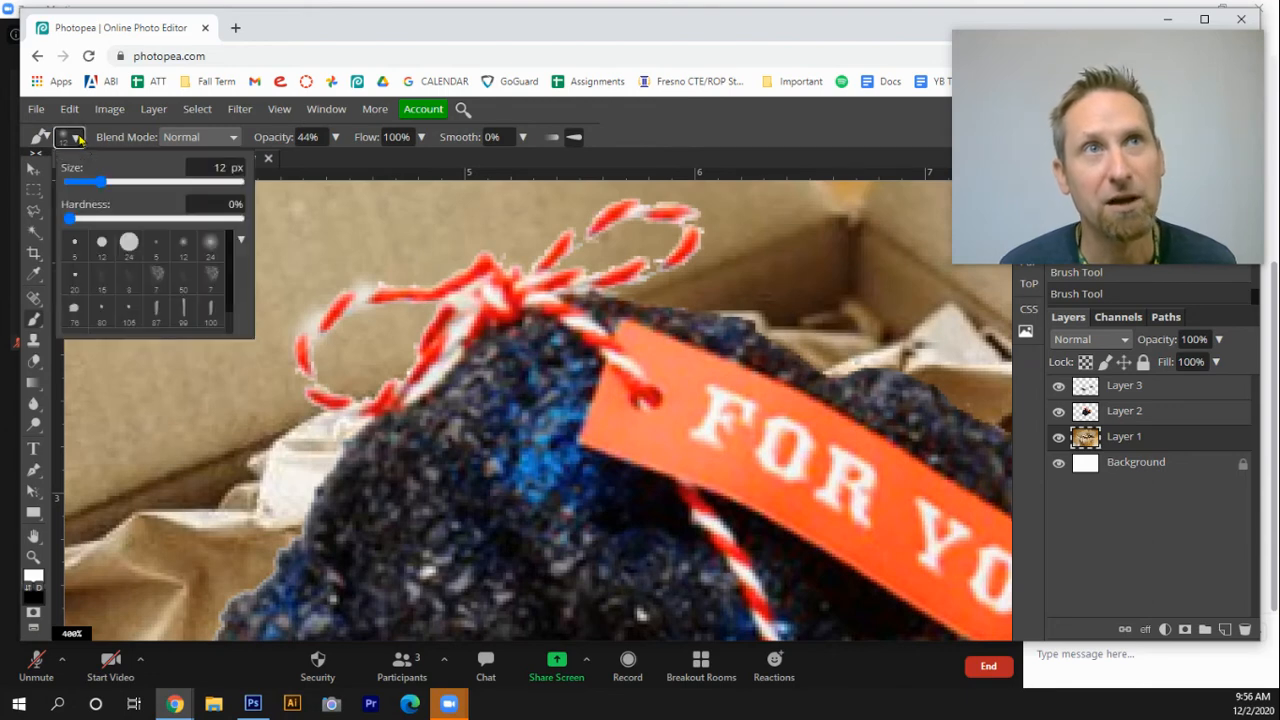
drag(68, 218, 116, 218)
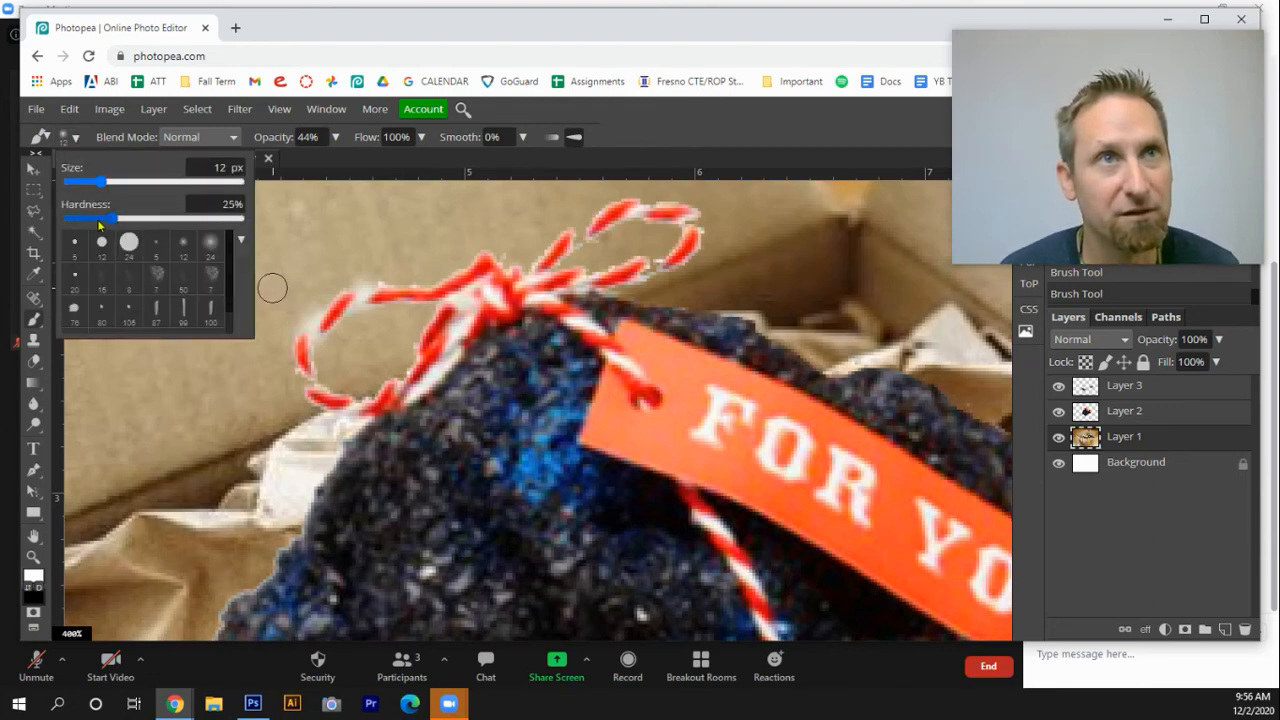
click(135, 220)
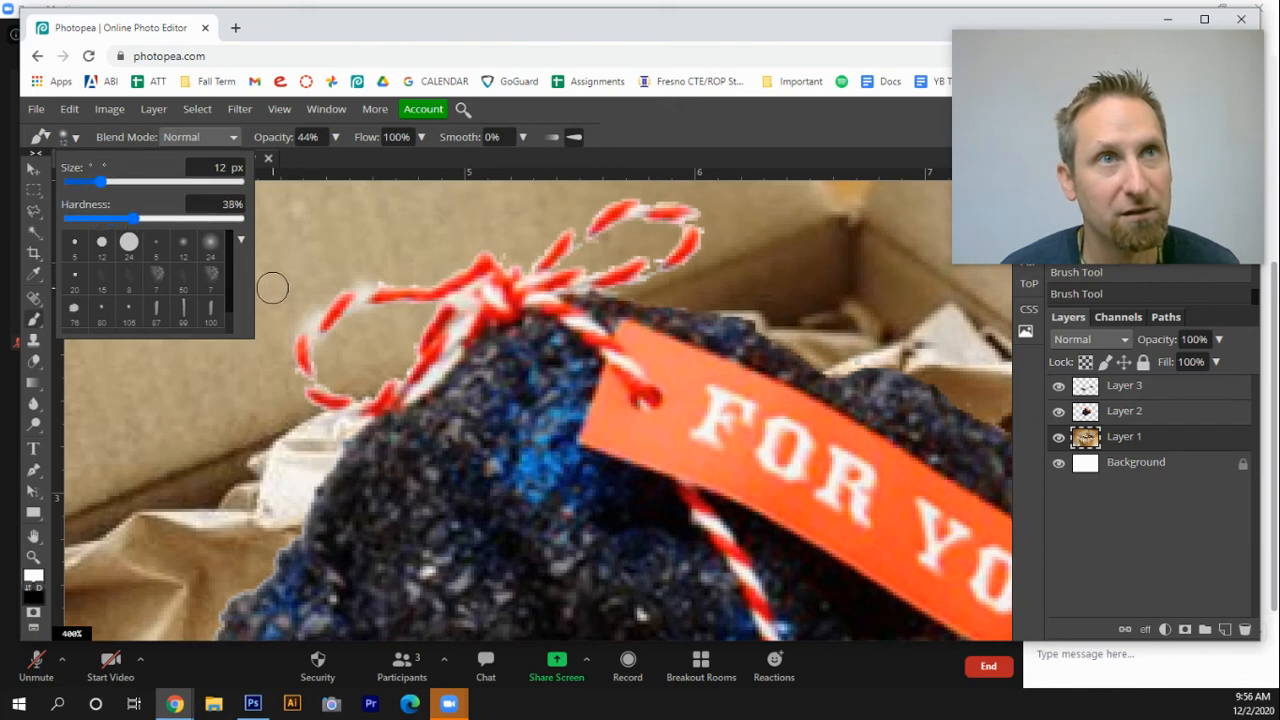
click(87, 180)
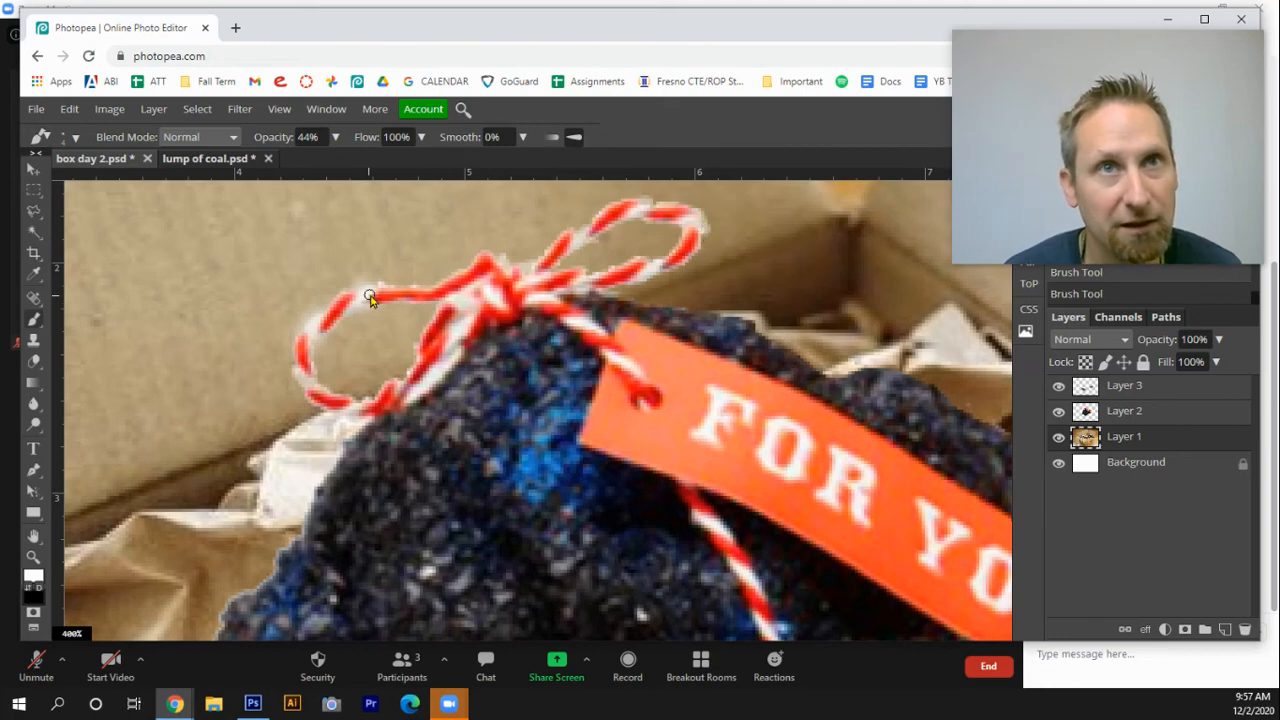
key(ctrl+1)
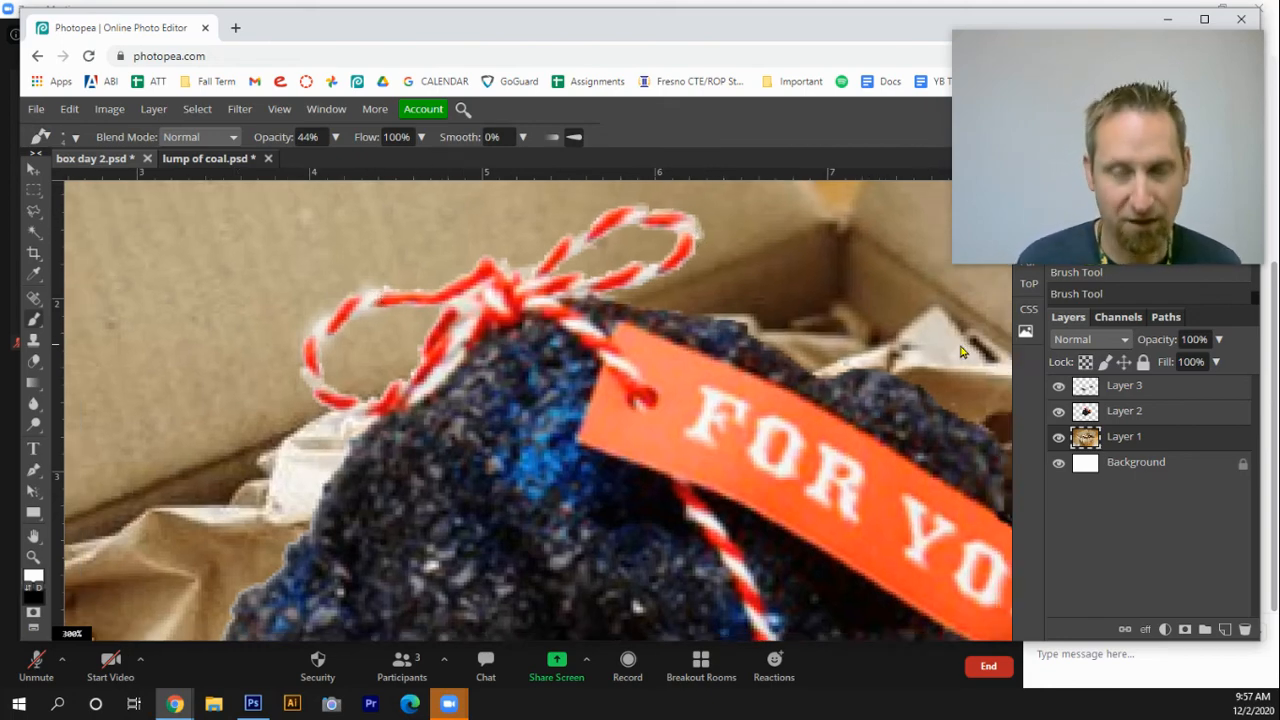